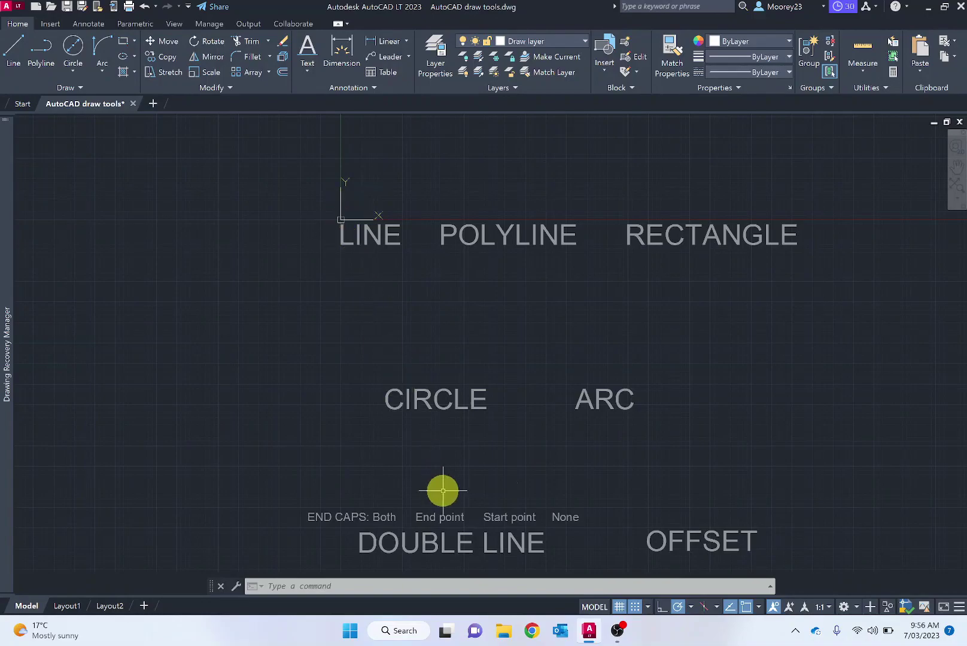
# - Switch the drawing grid off and back on so the grid lines show again
pyautogui.click(620, 608)
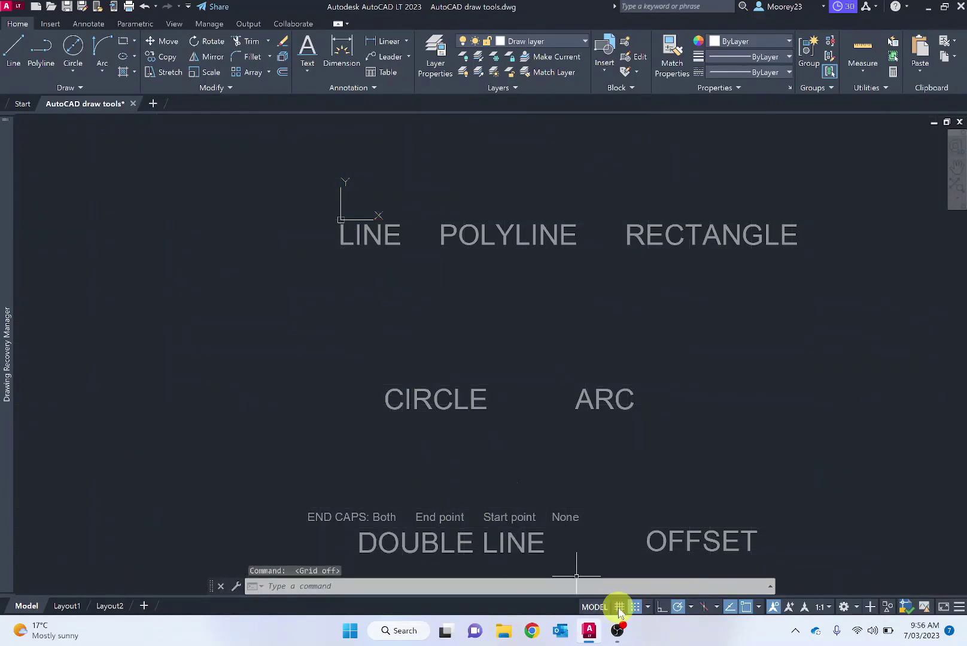
pyautogui.click(619, 607)
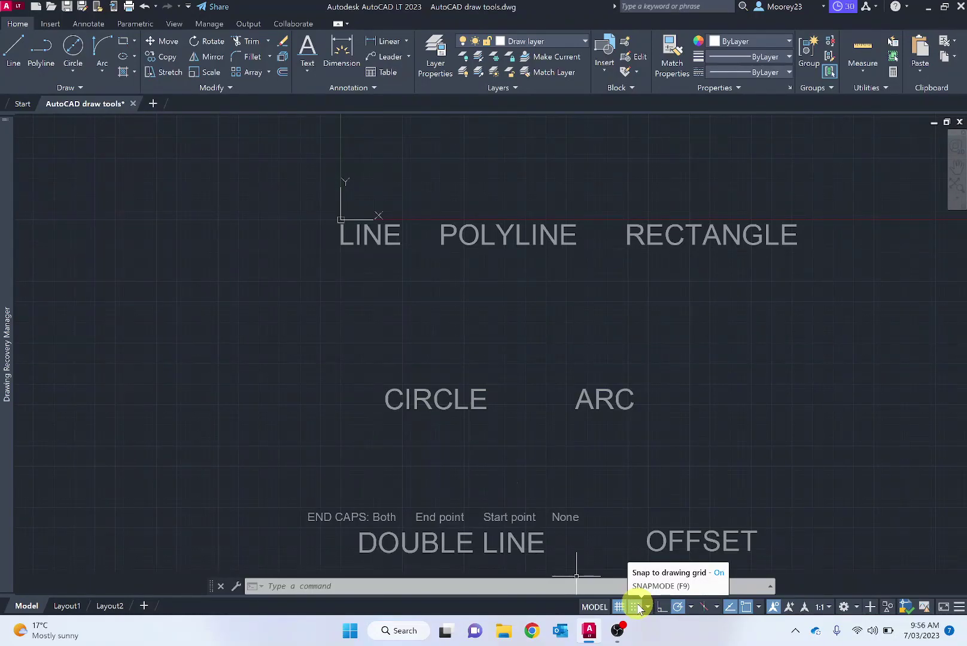
# - Zoom and pan to frame the empty origin area above the LINE label
pyautogui.scroll(8, 345, 218)
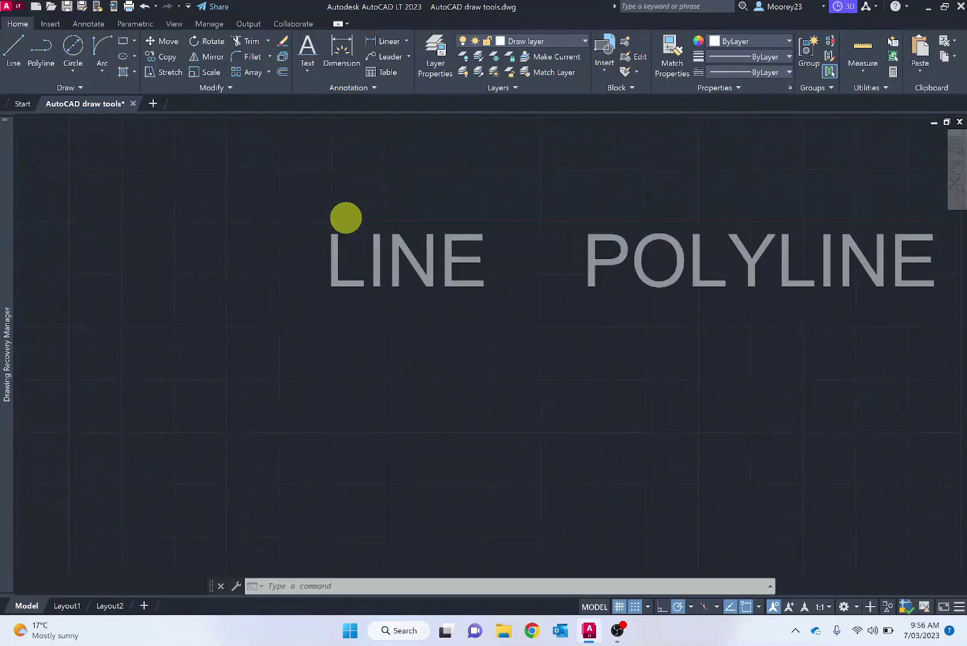
pyautogui.moveTo(349, 234); pyautogui.dragTo(352, 373, button='middle')
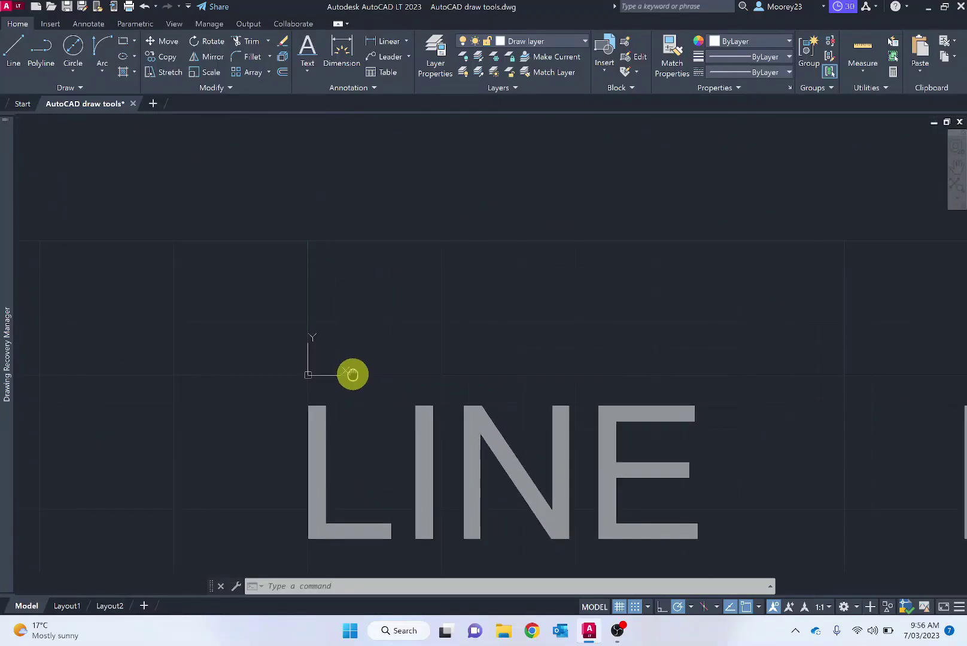
pyautogui.scroll(-3, 353, 374)
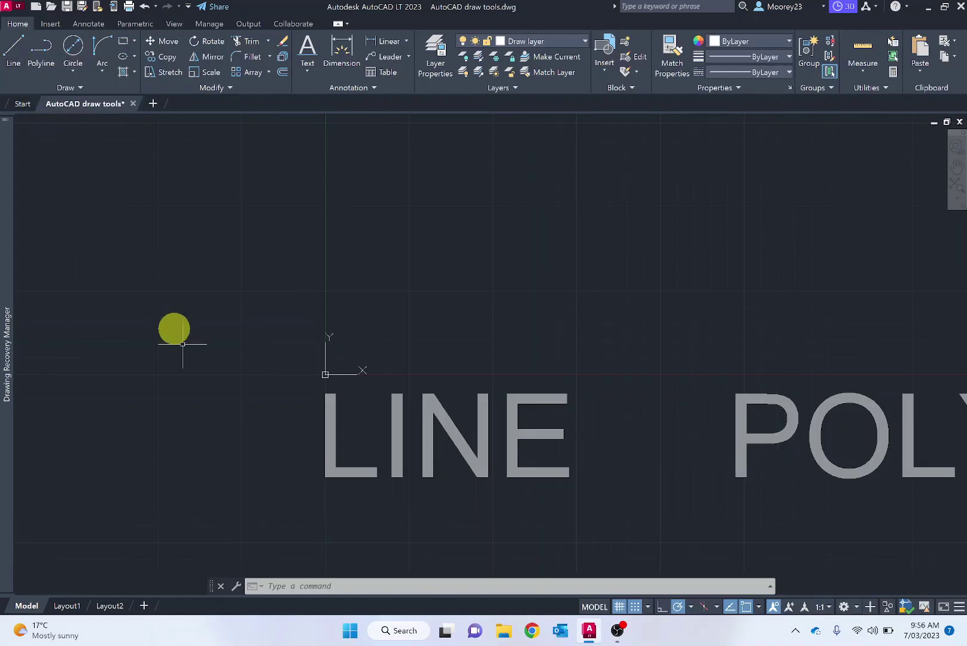
# - Start a LINE at 0,0 and enter 100 as the first segment's length
pyautogui.click(299, 586)
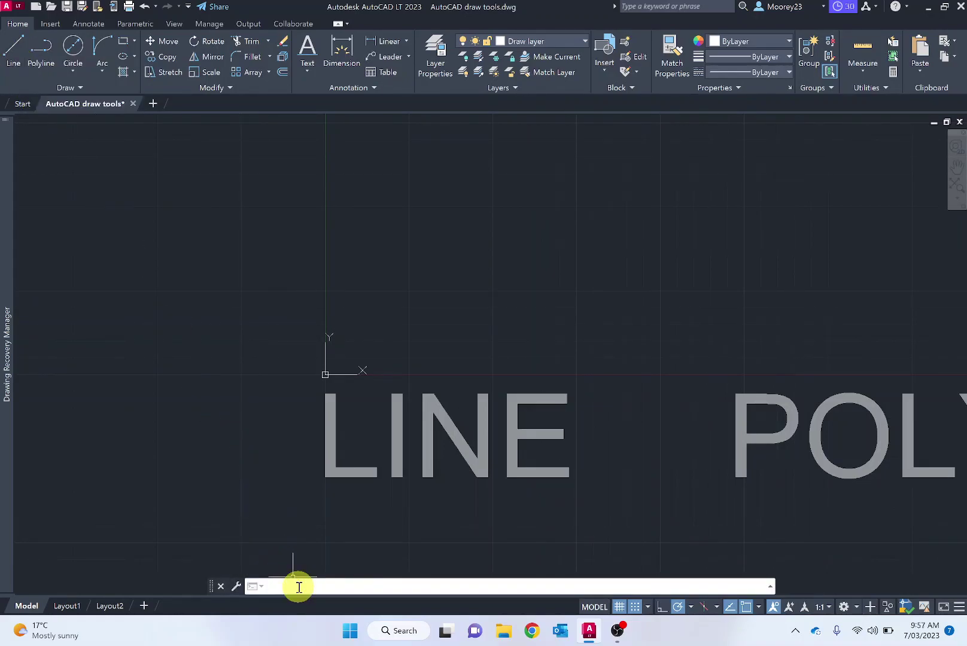
pyautogui.write('line')
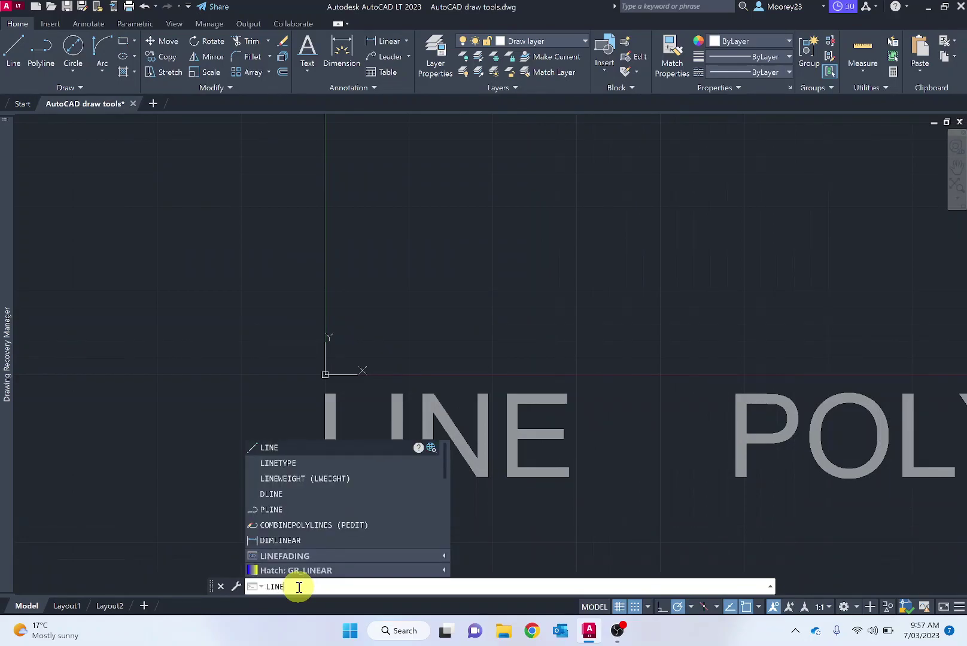
pyautogui.press('Return')
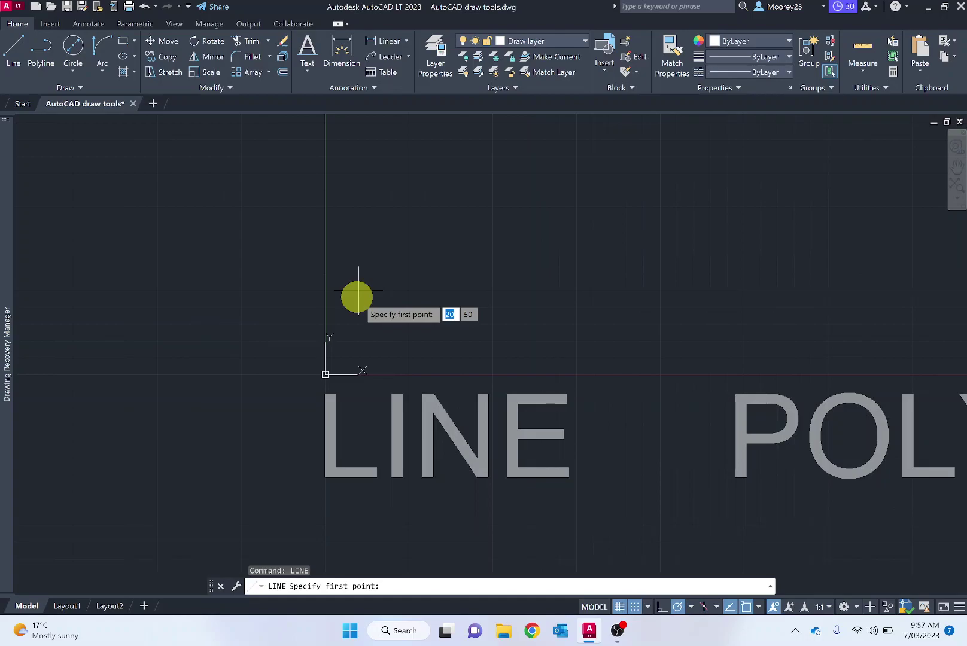
pyautogui.write('0')
pyautogui.press('Tab')
pyautogui.write('0')
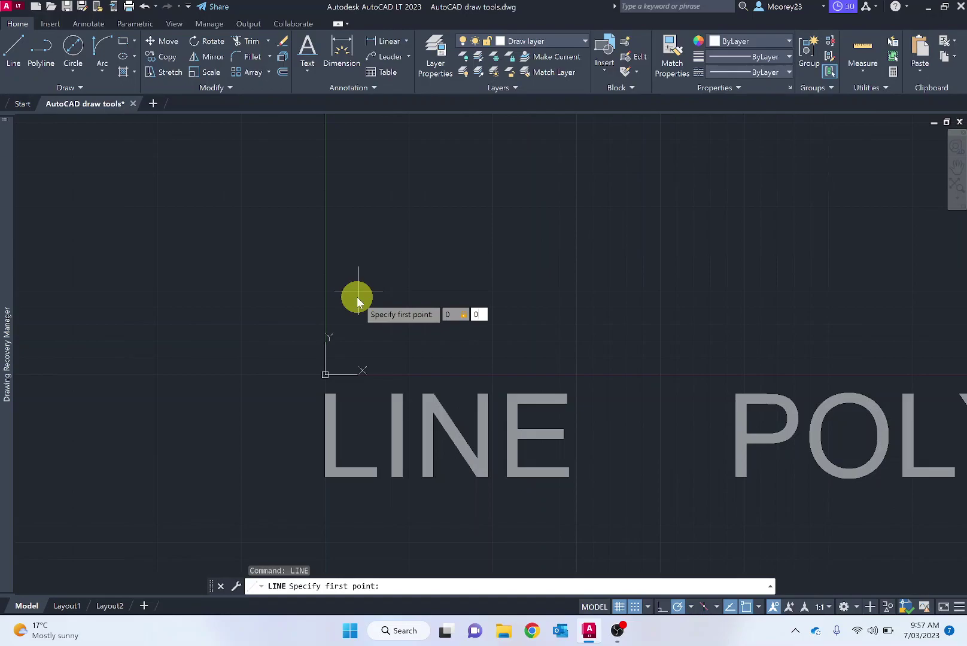
pyautogui.press('Return')
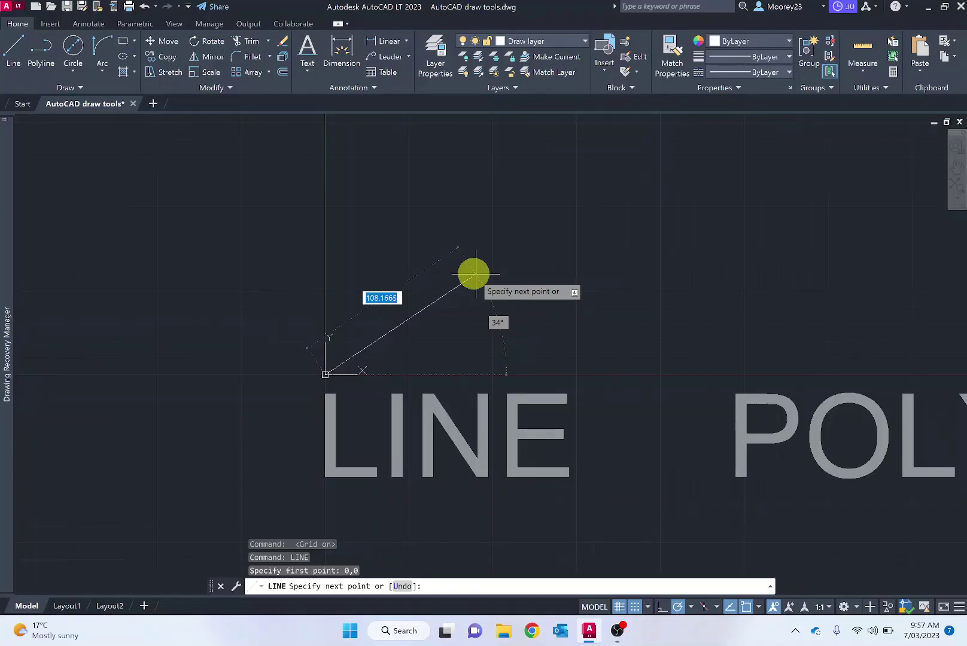
pyautogui.write('100')
# - Angle the first stroke at 50°, then add valley, taller peak and end points to finish
pyautogui.press('Tab')
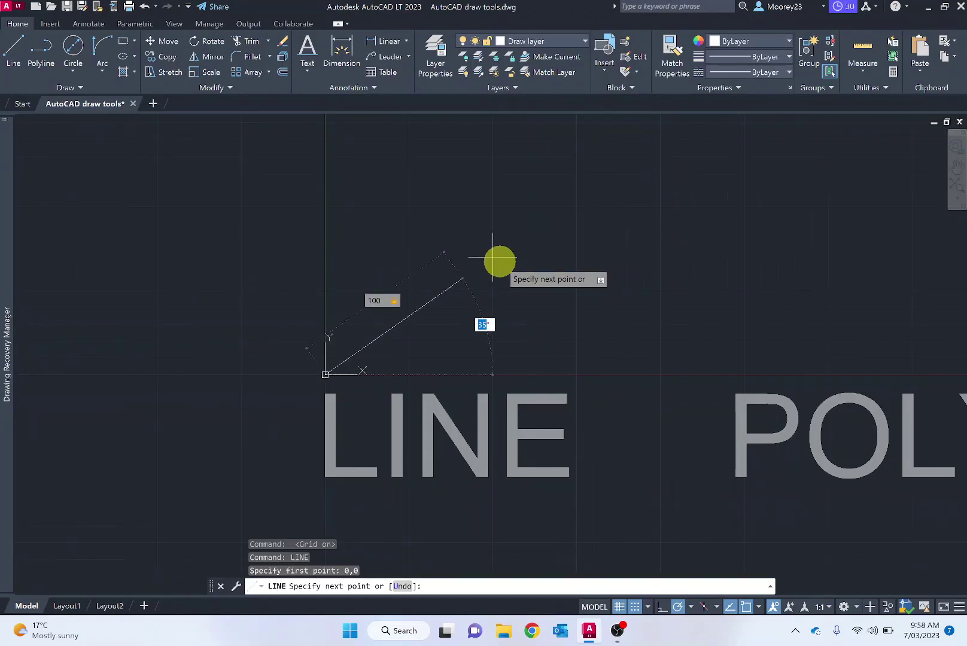
pyautogui.write('50')
pyautogui.press('Return')
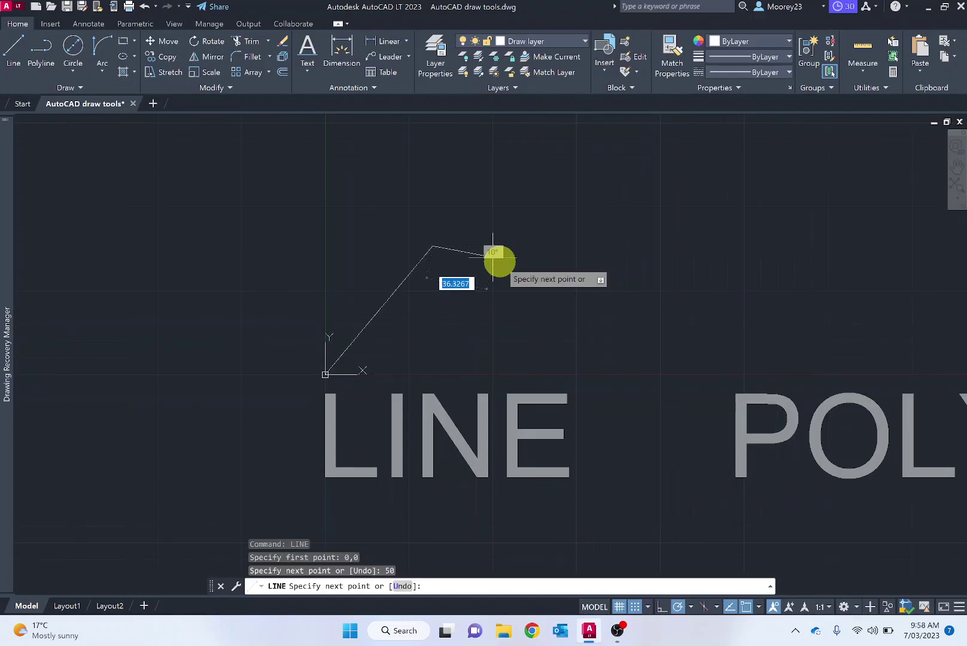
pyautogui.click(475, 323)
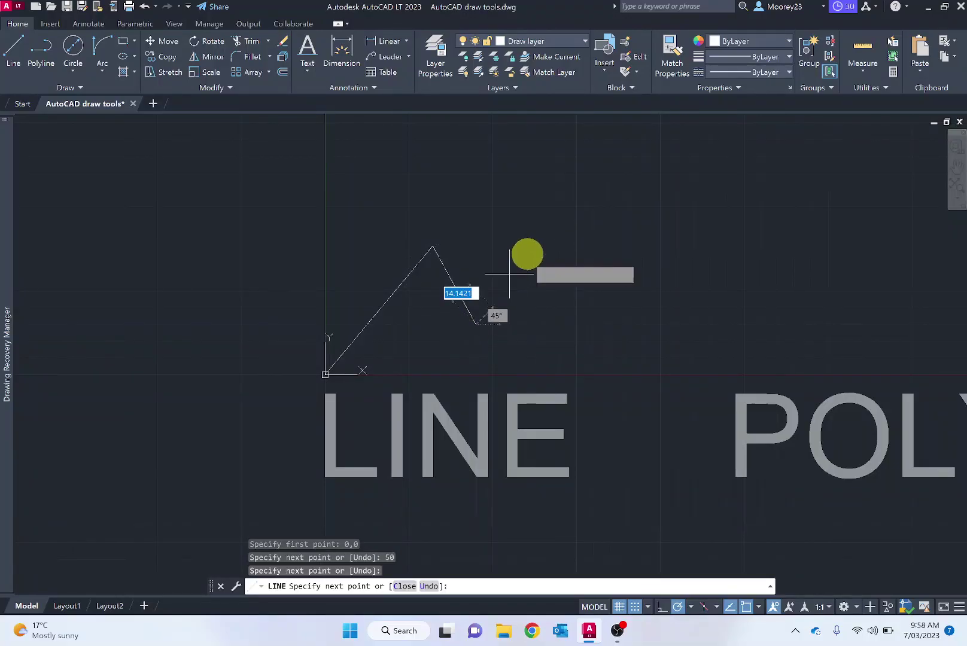
pyautogui.click(576, 224)
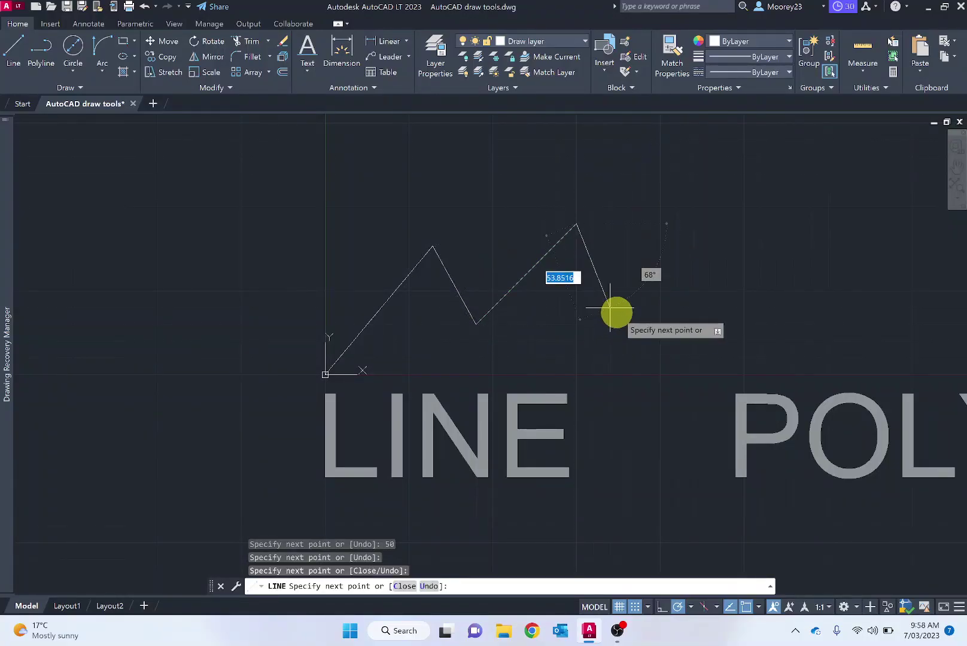
pyautogui.click(637, 345)
pyautogui.press('Escape')
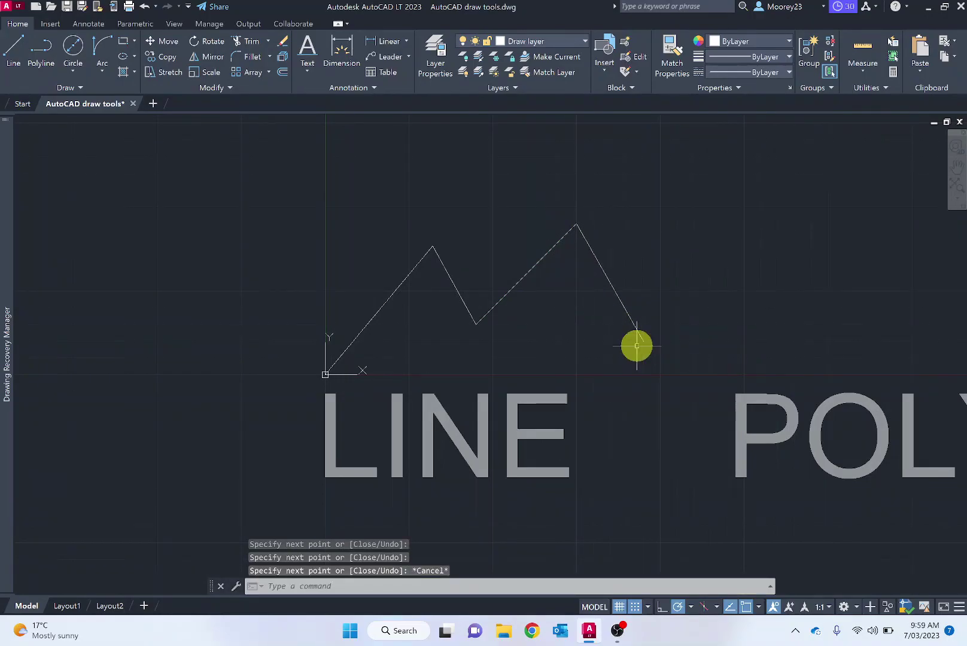
# - Pan and zoom out until the POLYLINE label appears beside the line mountains
pyautogui.scroll(2, 540, 378)
pyautogui.moveTo(539, 377); pyautogui.dragTo(324, 397, button='middle')
pyautogui.scroll(-2, 460, 378)
pyautogui.scroll(-2, 494, 380)
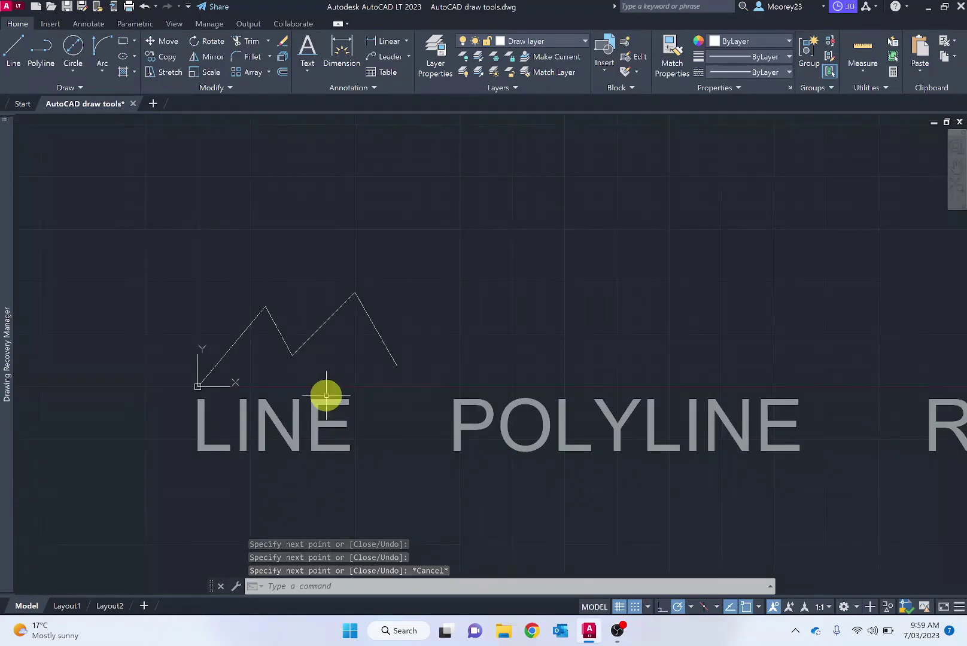
# - Draw a polyline through start, peak, valley, taller peak and end points above POLYLINE
pyautogui.click(45, 62)
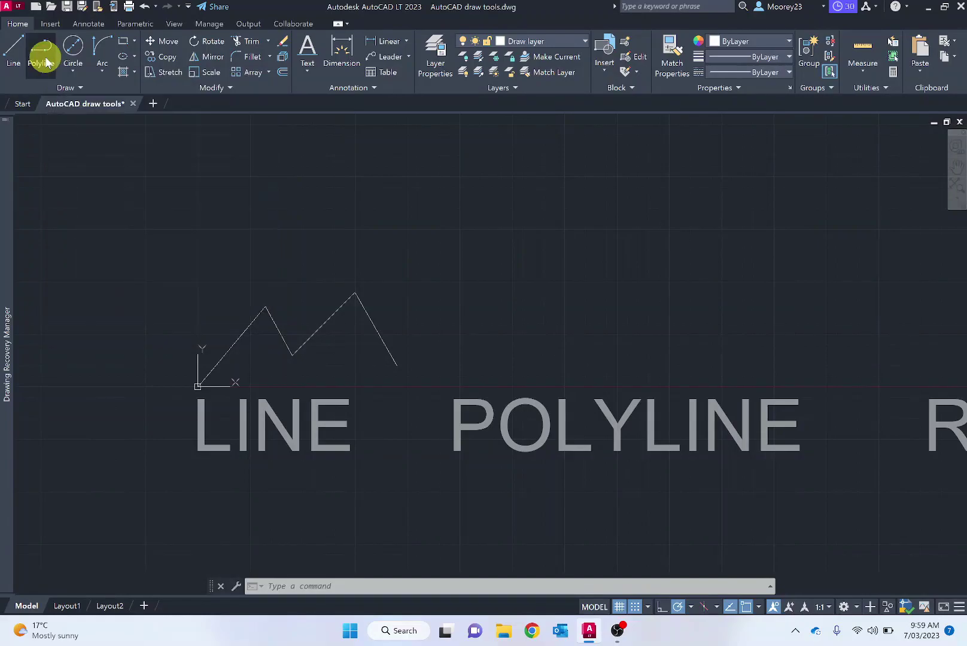
pyautogui.click(459, 356)
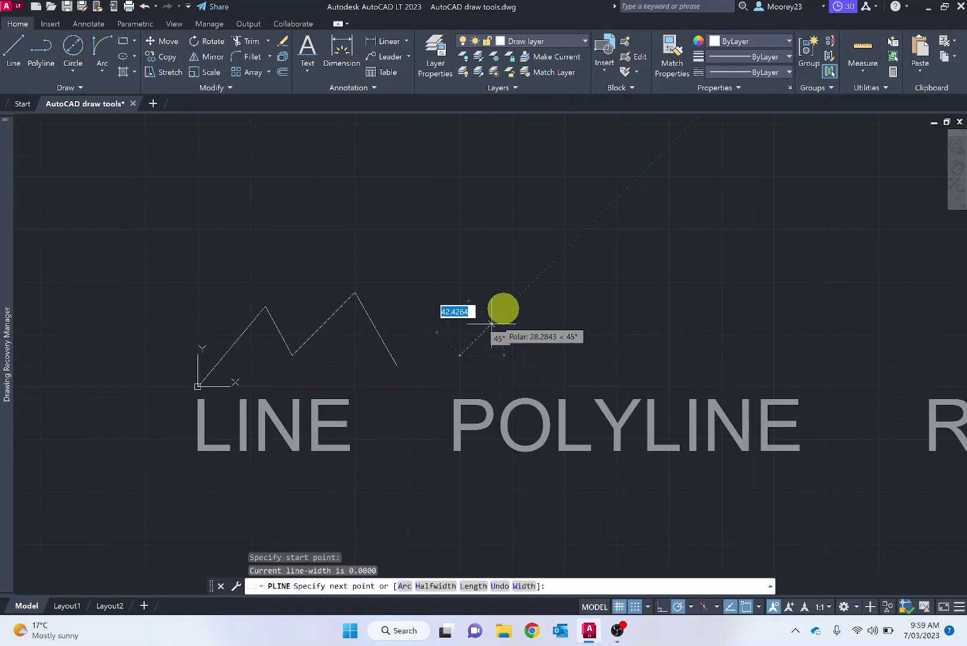
pyautogui.click(533, 273)
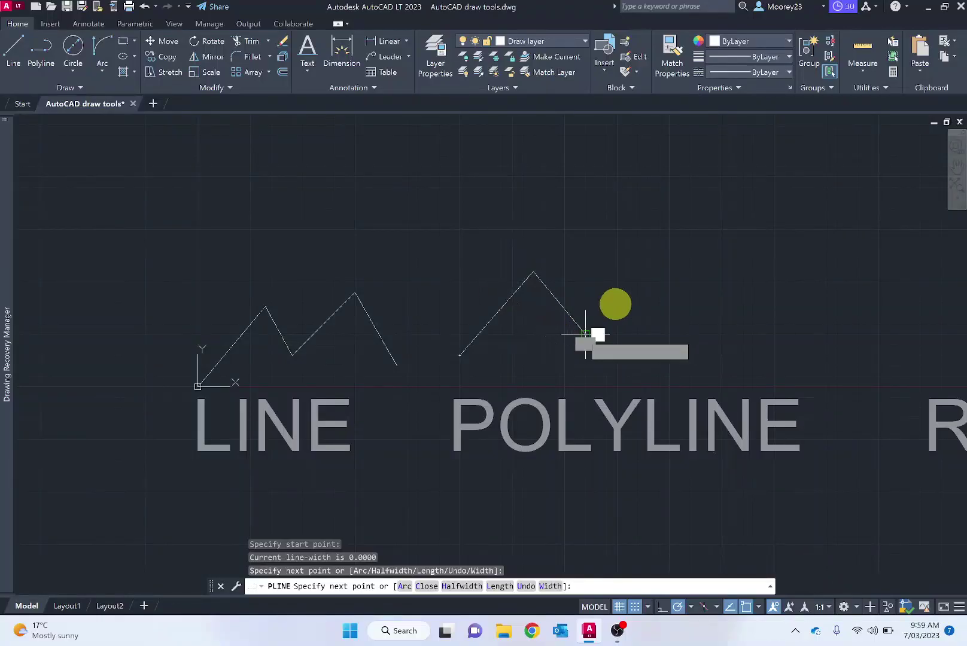
pyautogui.click(585, 333)
pyautogui.click(700, 229)
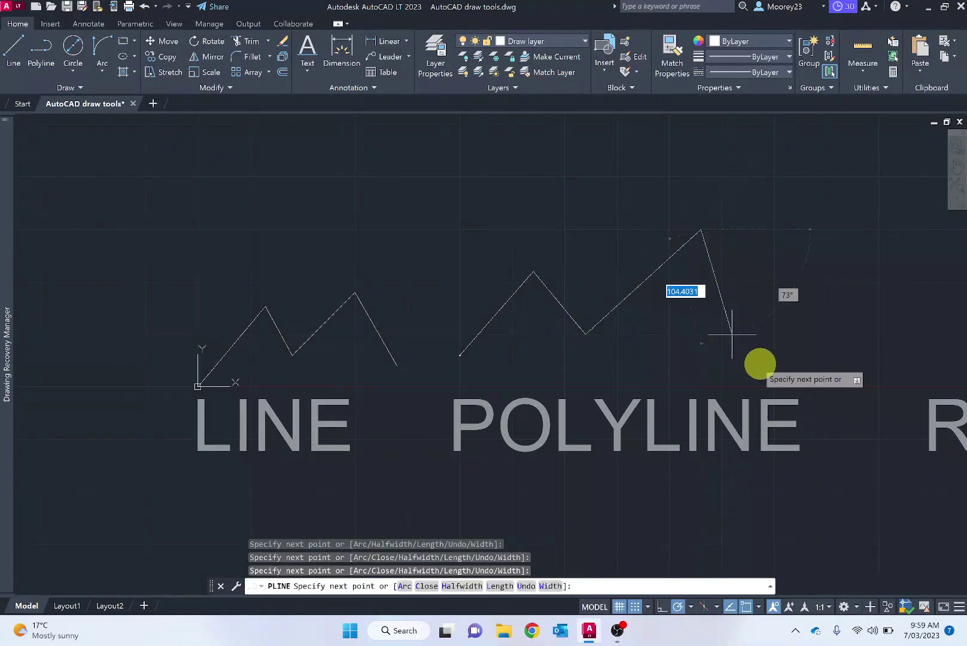
pyautogui.click(784, 376)
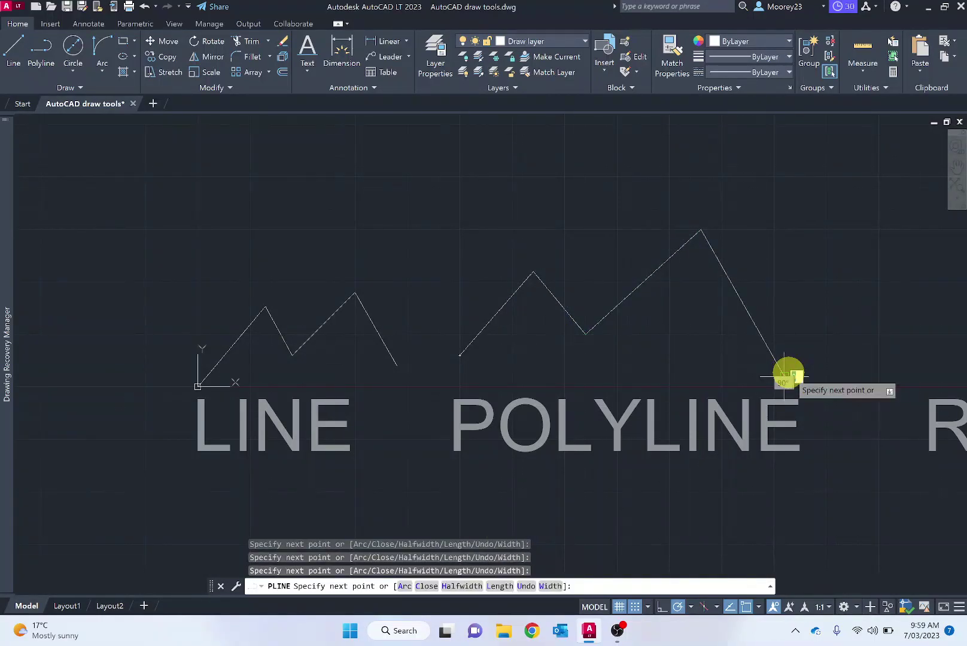
pyautogui.press('Escape')
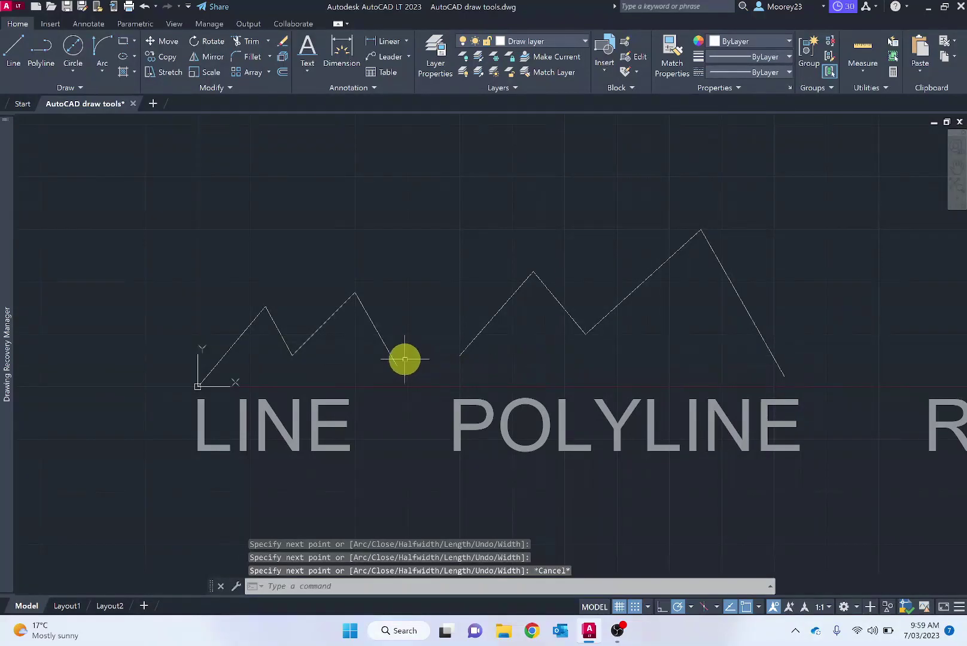
pyautogui.click(380, 333)
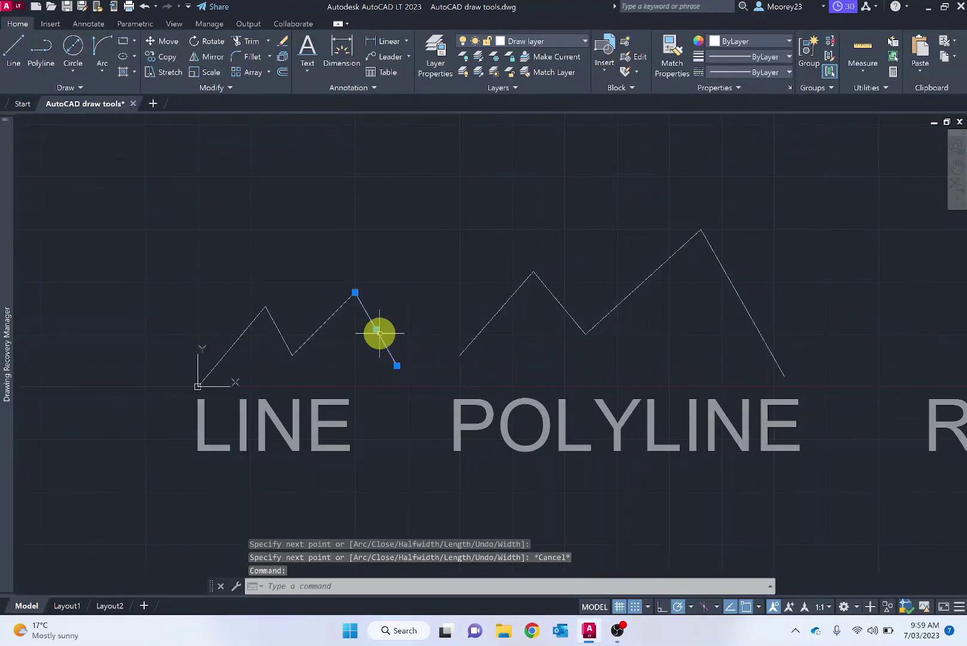
pyautogui.click(328, 322)
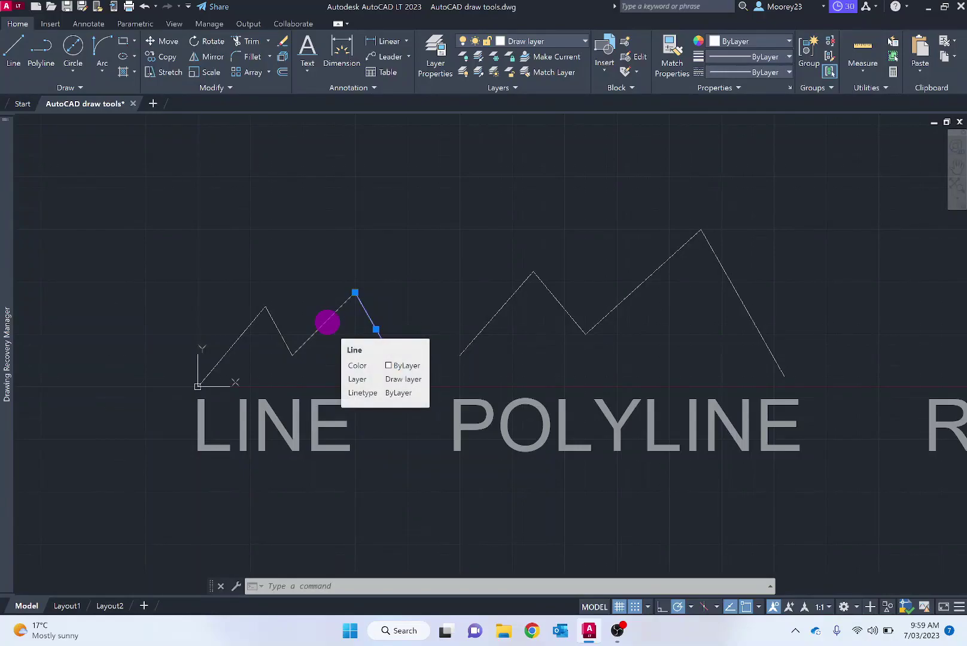
pyautogui.click(278, 330)
pyautogui.click(248, 327)
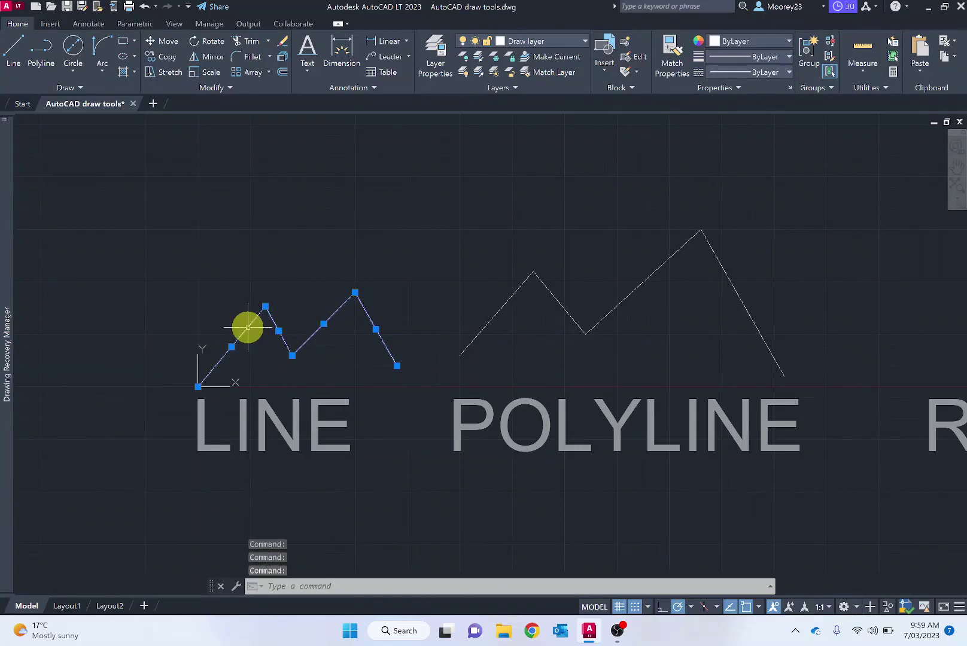
pyautogui.press('Escape')
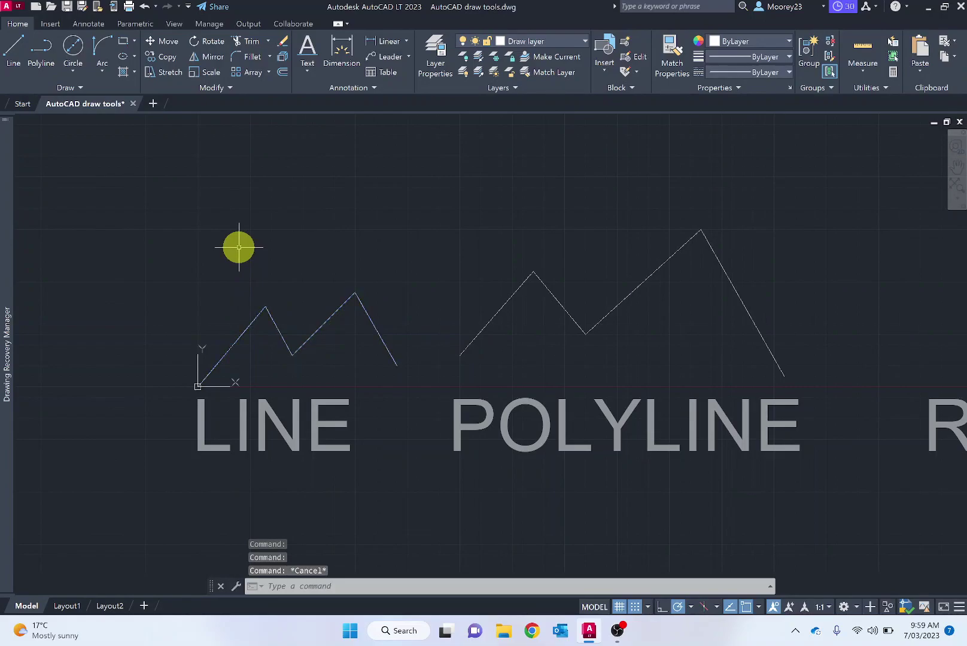
pyautogui.click(378, 334)
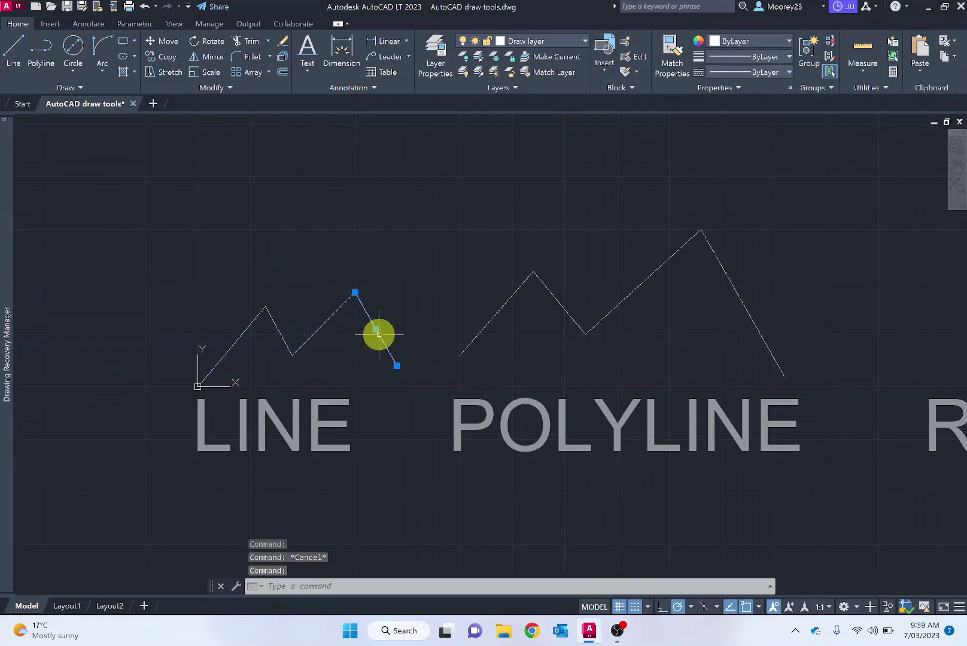
pyautogui.click(278, 329)
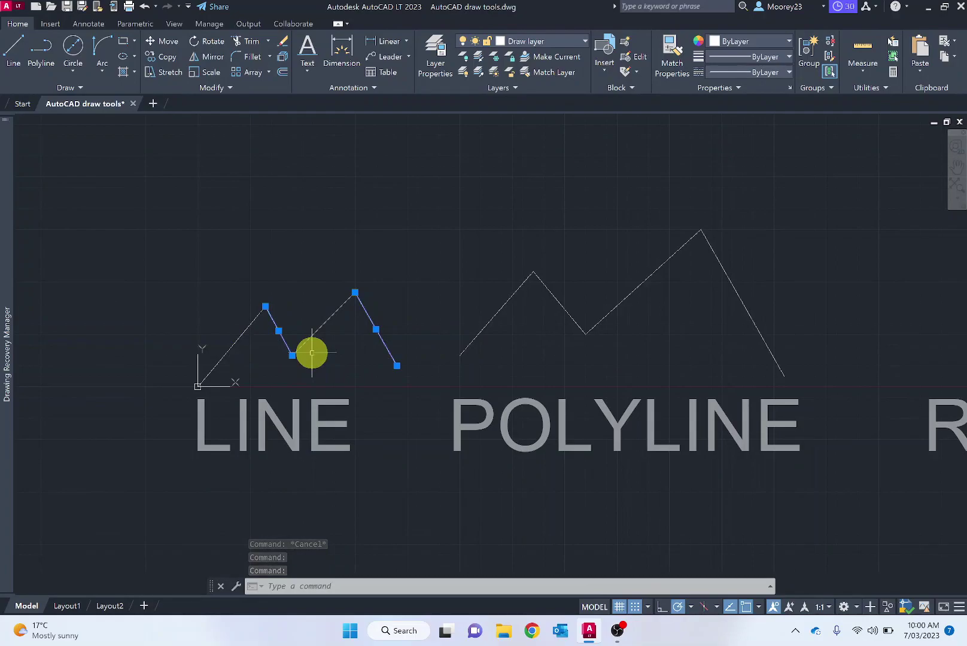
pyautogui.press('Escape')
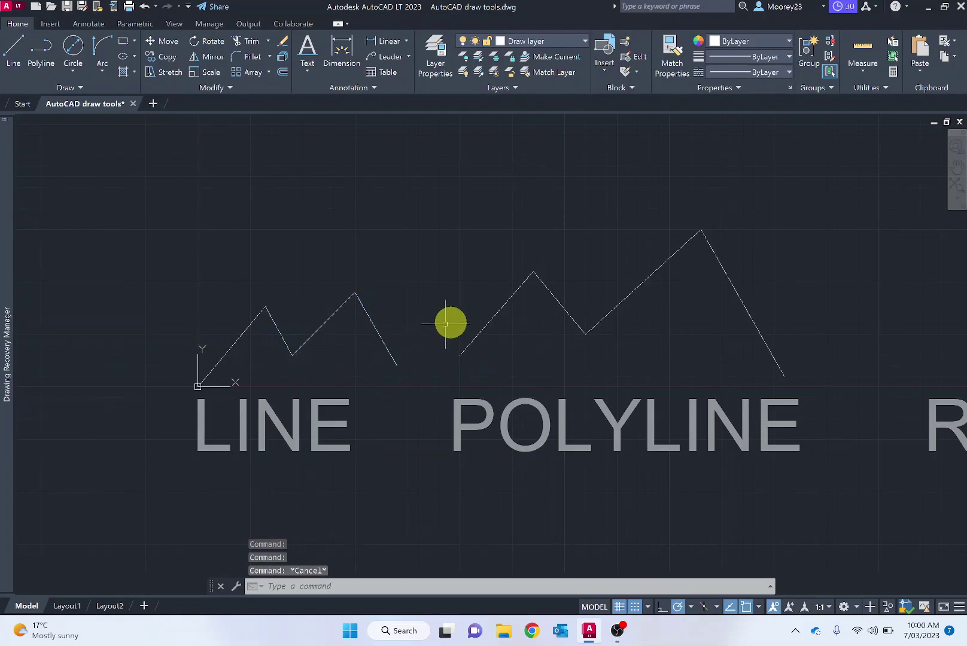
pyautogui.click(629, 293)
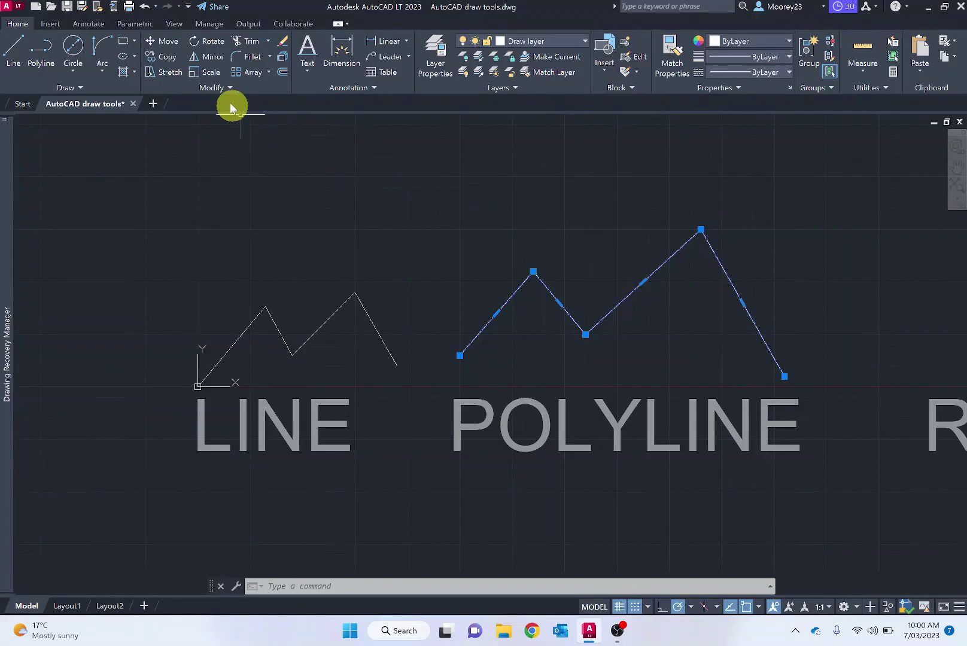
# - Close the mountain polyline using Edit Polyline (PEDIT) with the Close option
pyautogui.click(217, 88)
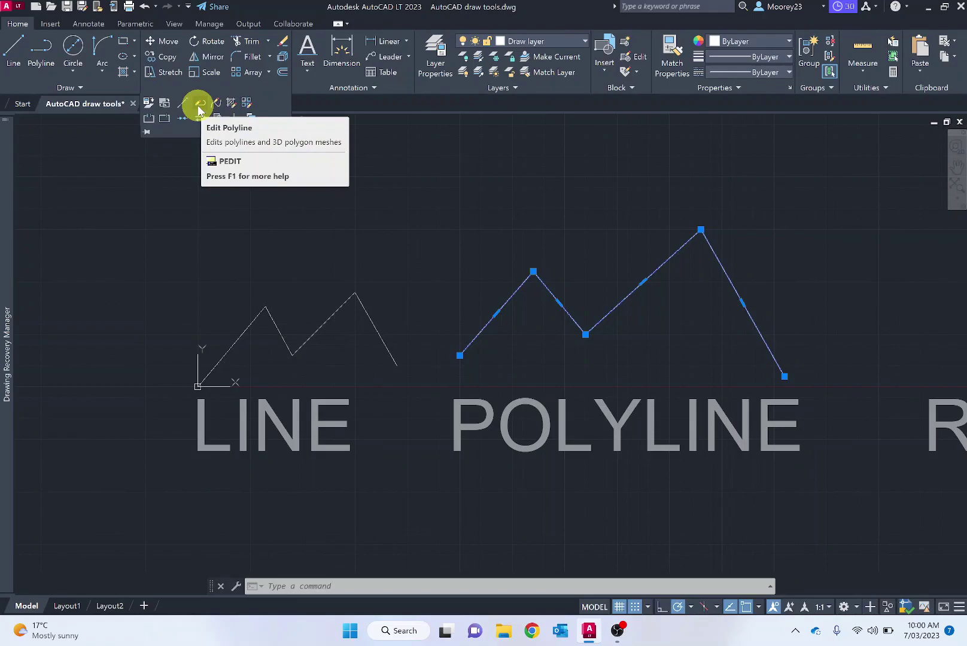
pyautogui.click(198, 107)
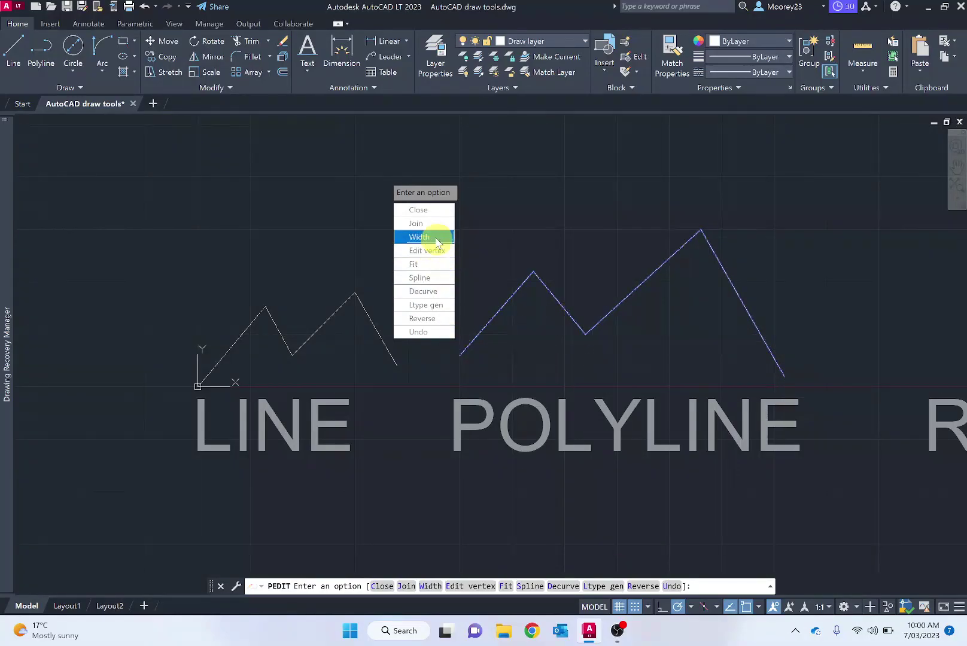
pyautogui.click(418, 210)
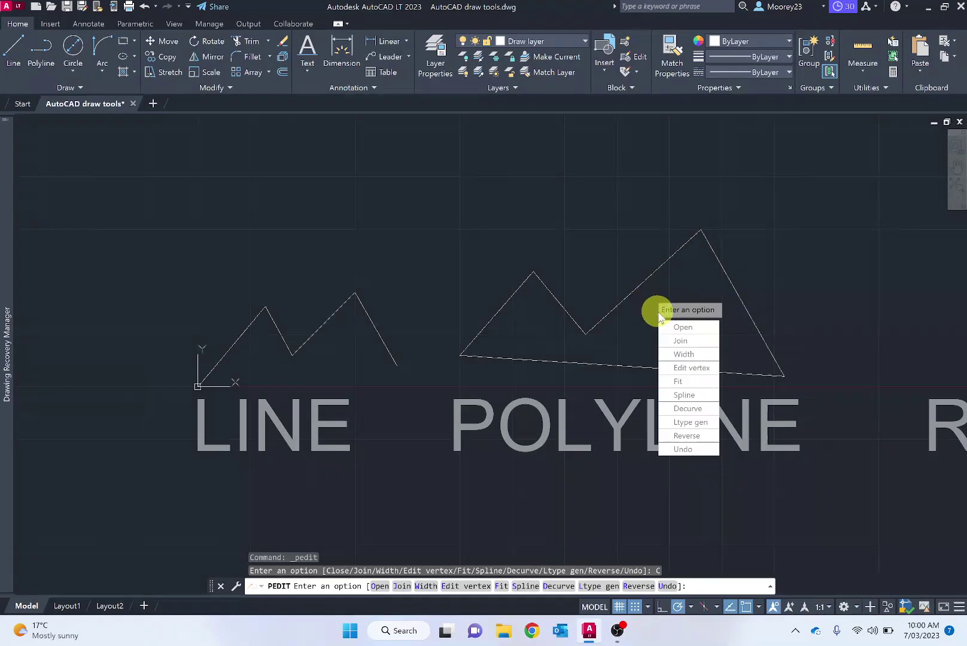
pyautogui.press('Escape')
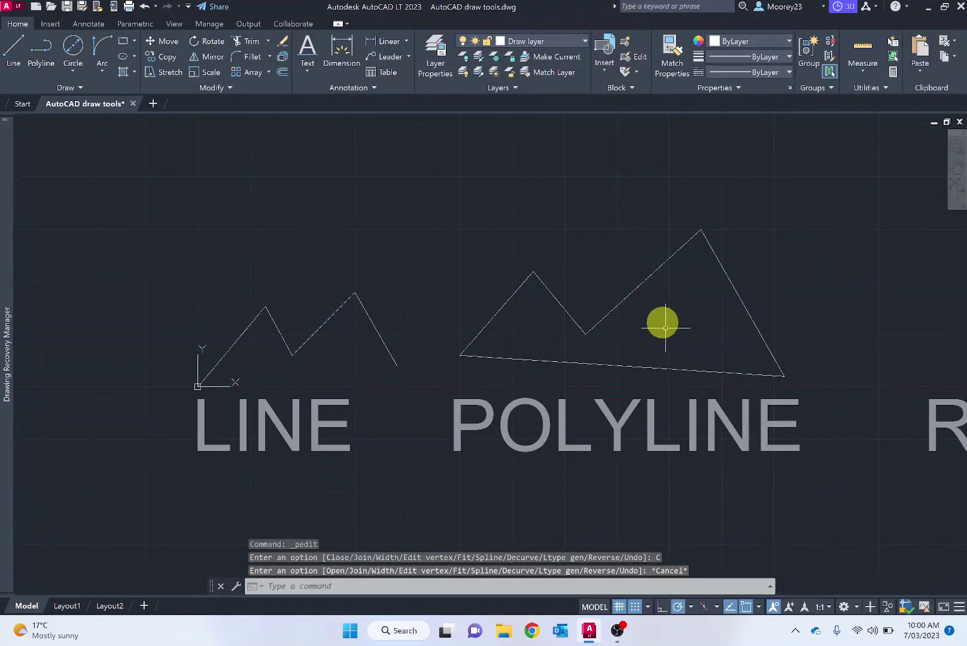
# - Select the closed polyline to verify it, then zoom toward the RECTANGLE label
pyautogui.click(641, 285)
pyautogui.press('Escape')
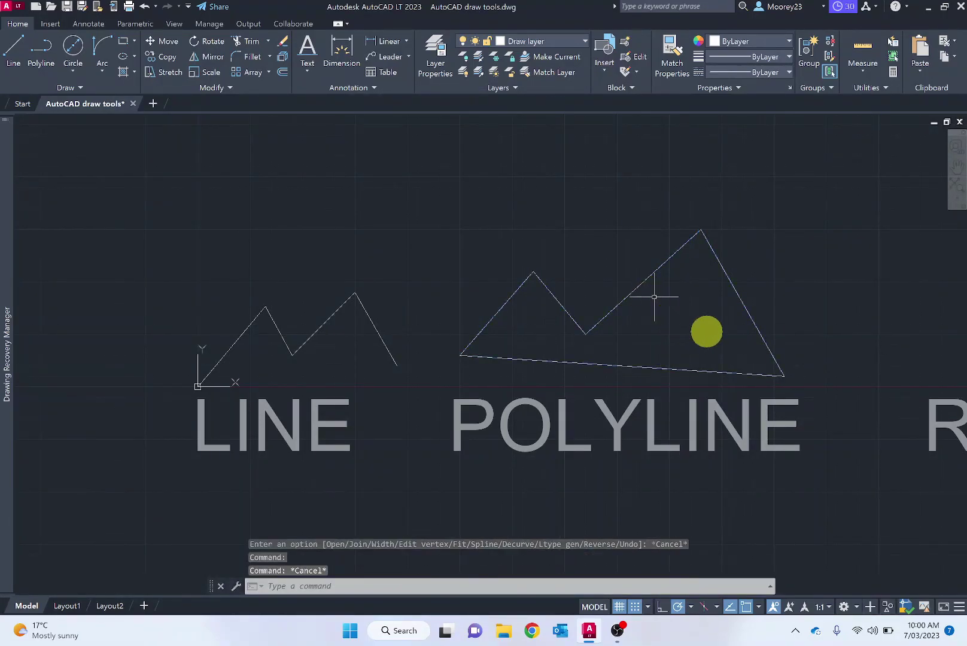
pyautogui.scroll(3, 778, 409)
pyautogui.scroll(-2, 395, 432)
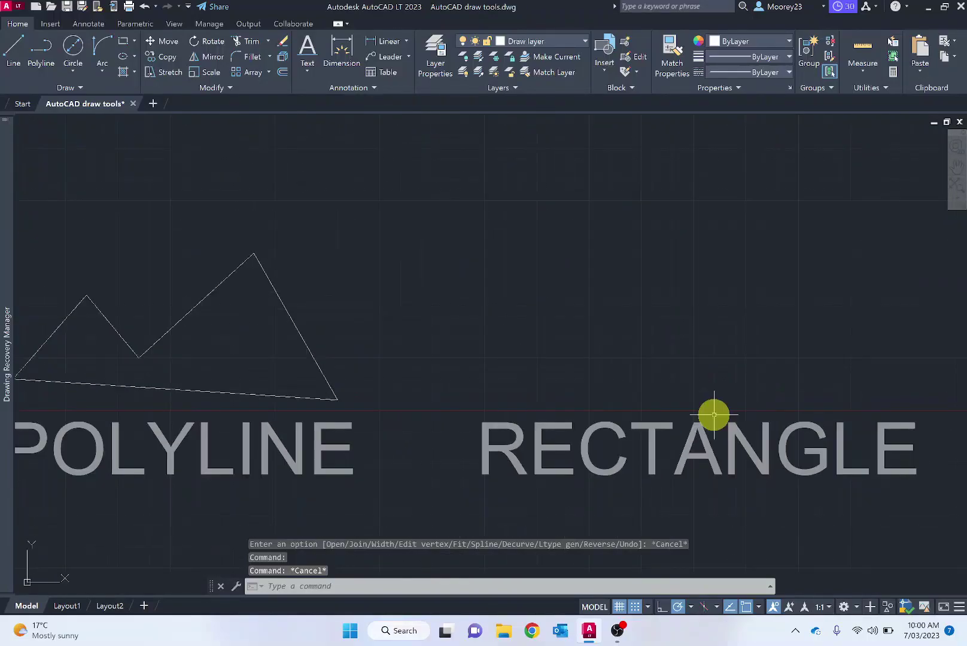
pyautogui.scroll(2, 712, 414)
pyautogui.scroll(-2, 529, 417)
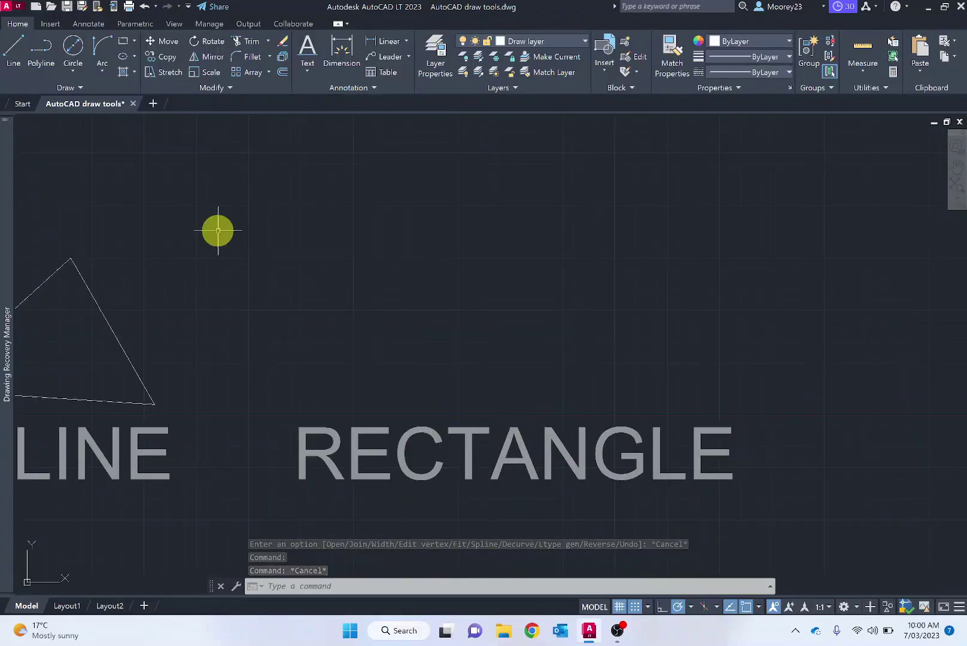
# - Draw a 400 by 200 rectangle from a corner picked above the RECTANGLE label
pyautogui.click(134, 43)
pyautogui.click(148, 61)
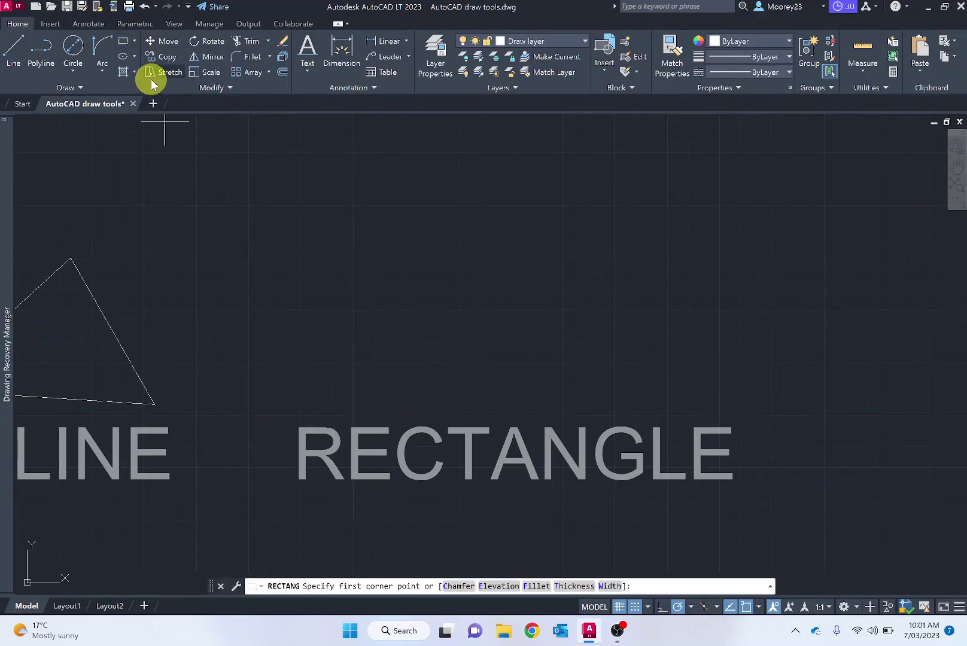
pyautogui.click(301, 373)
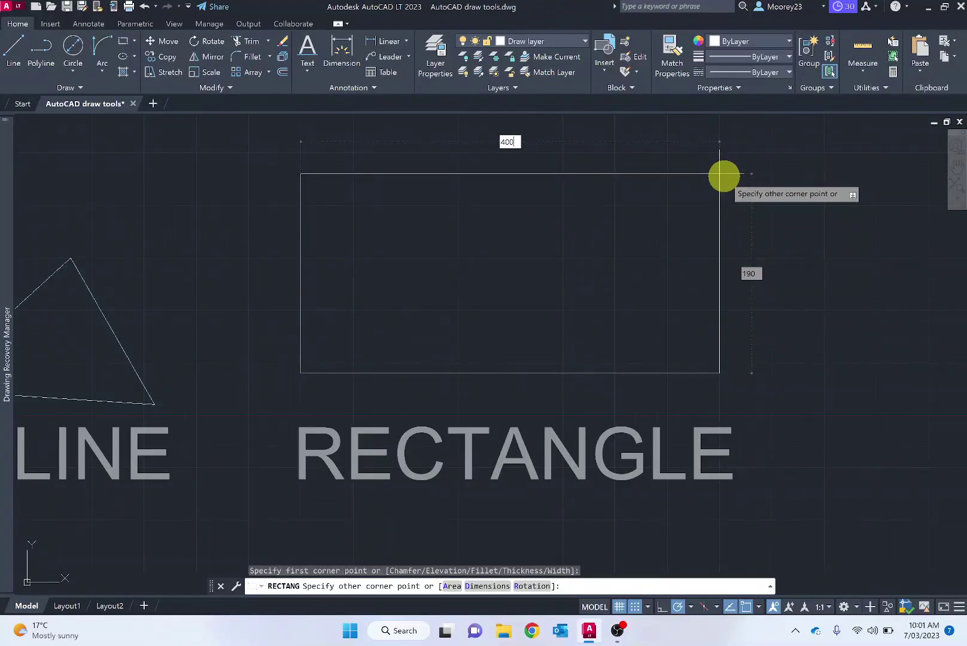
pyautogui.press('Tab')
pyautogui.press('BackSpace')
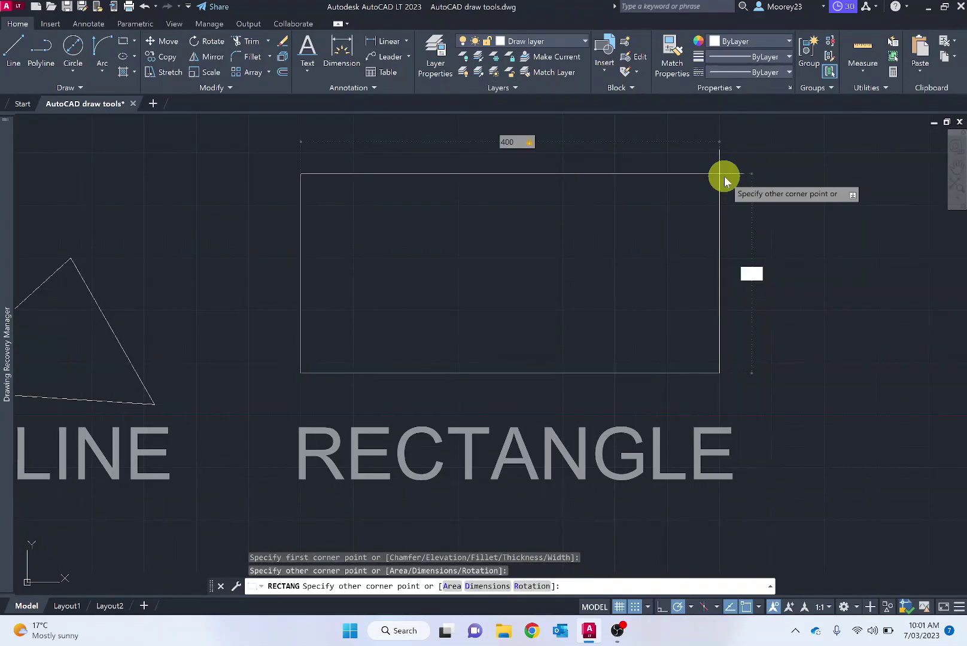
pyautogui.write('200')
pyautogui.press('Return')
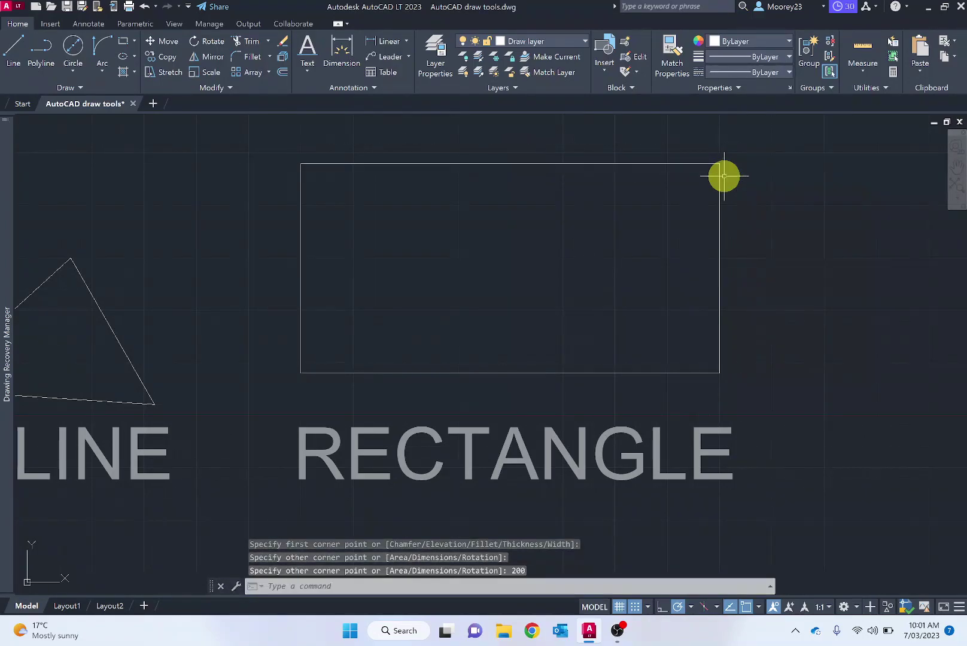
pyautogui.scroll(-4, 502, 259)
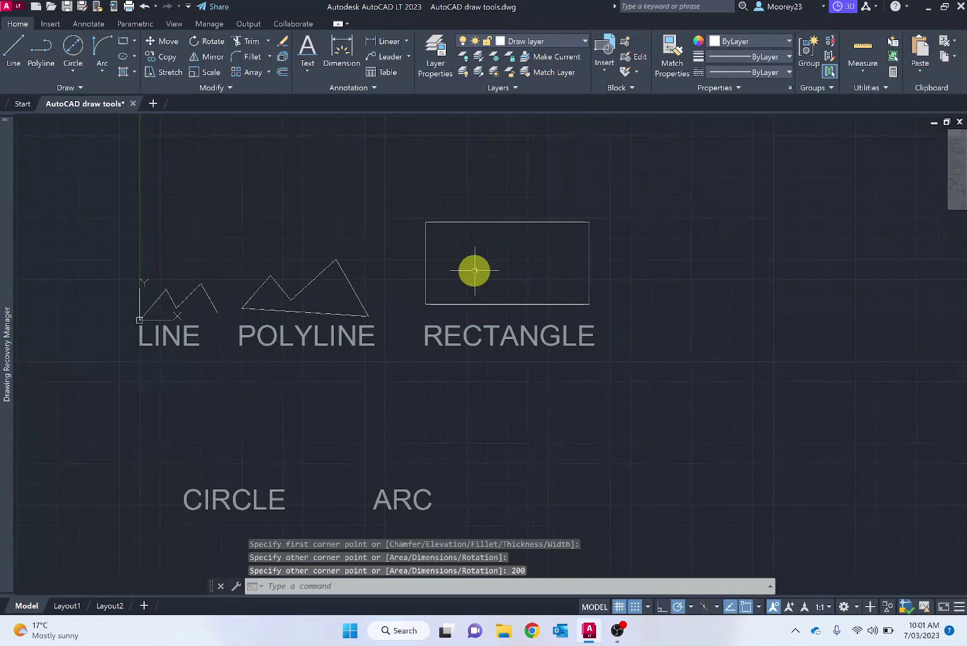
pyautogui.scroll(-2, 502, 410)
pyautogui.scroll(2, 391, 426)
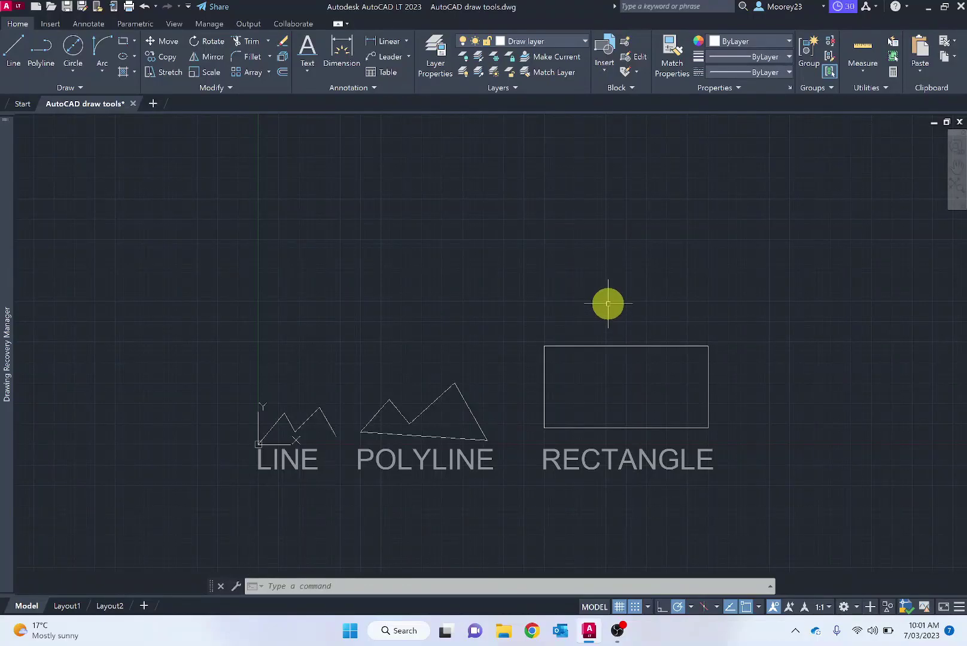
pyautogui.click(502, 349)
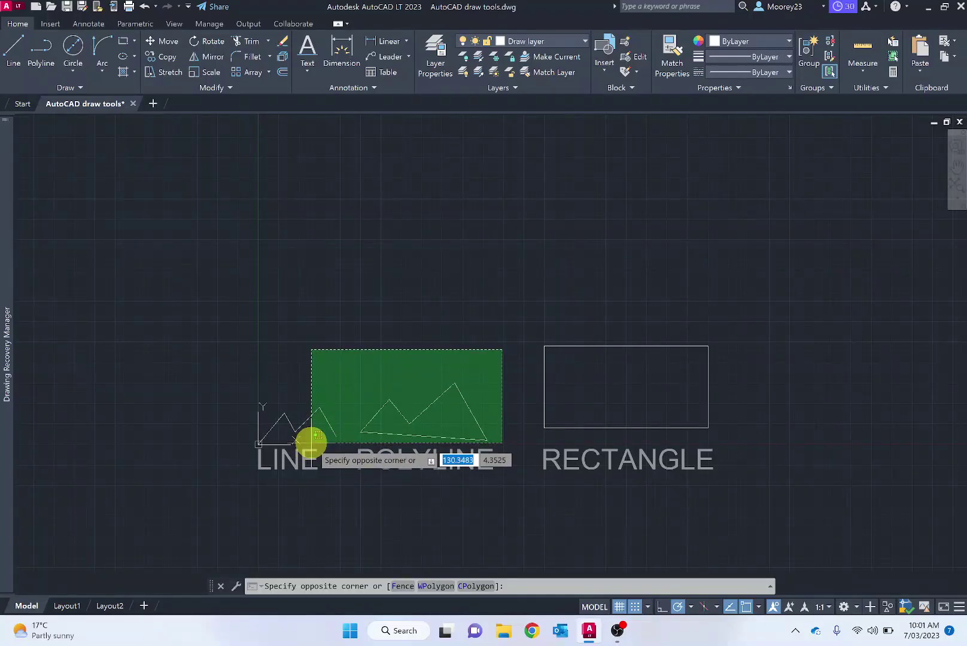
pyautogui.click(310, 443)
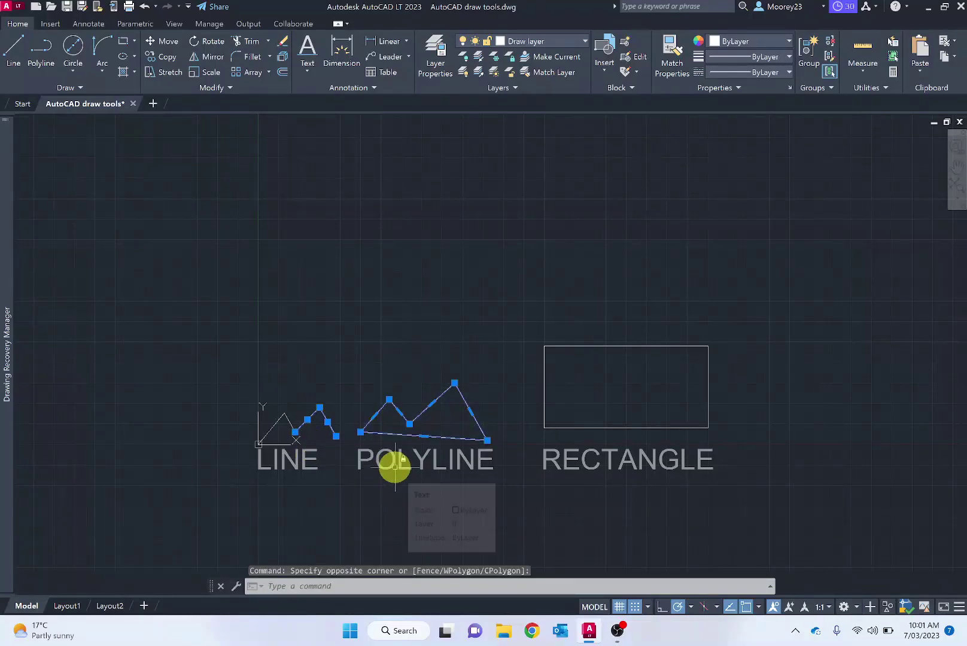
pyautogui.press('Escape')
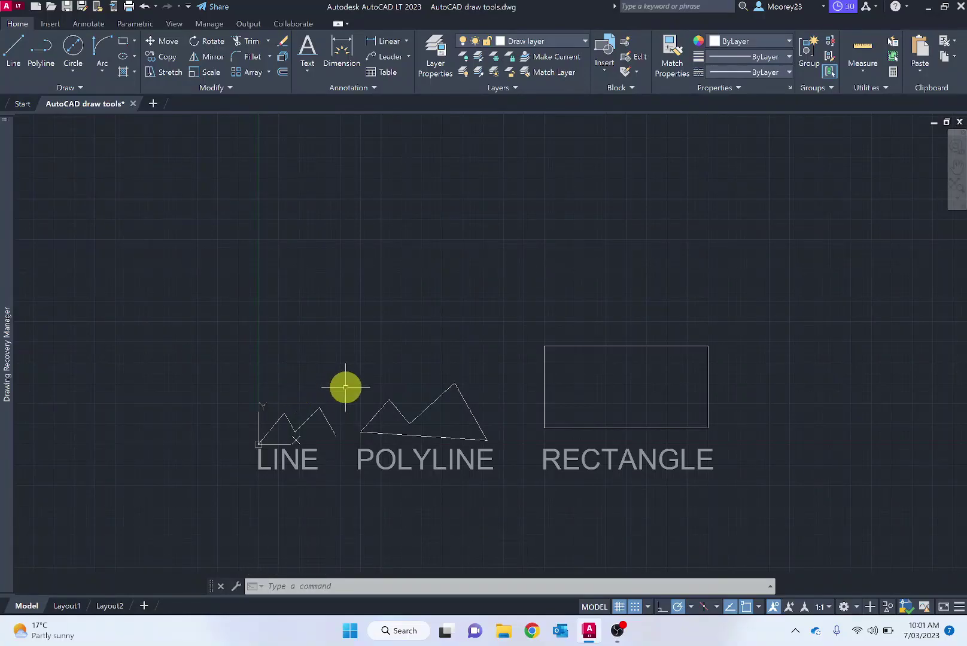
pyautogui.click(245, 353)
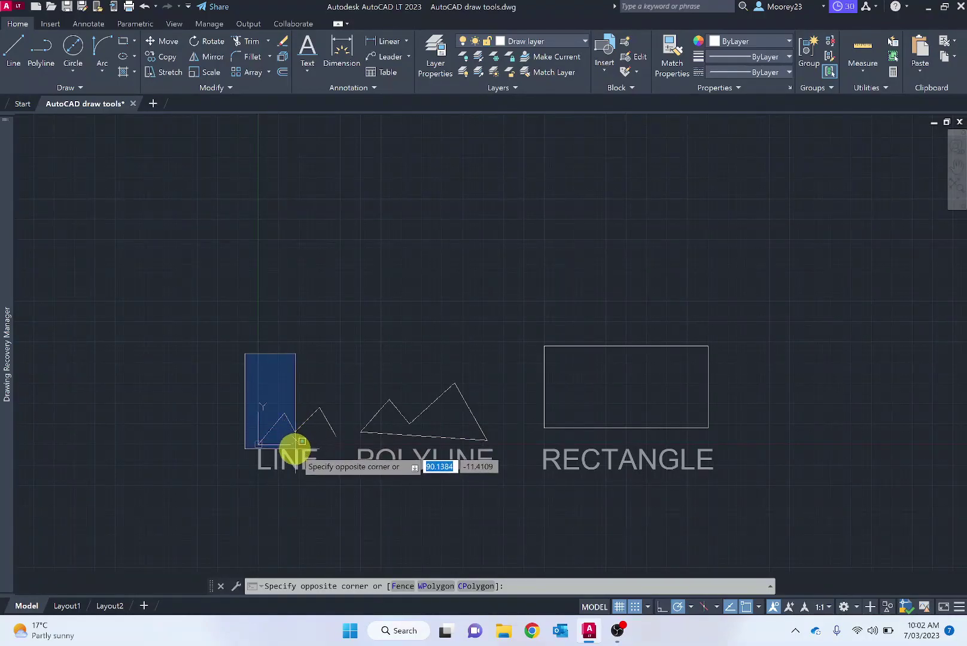
pyautogui.click(295, 446)
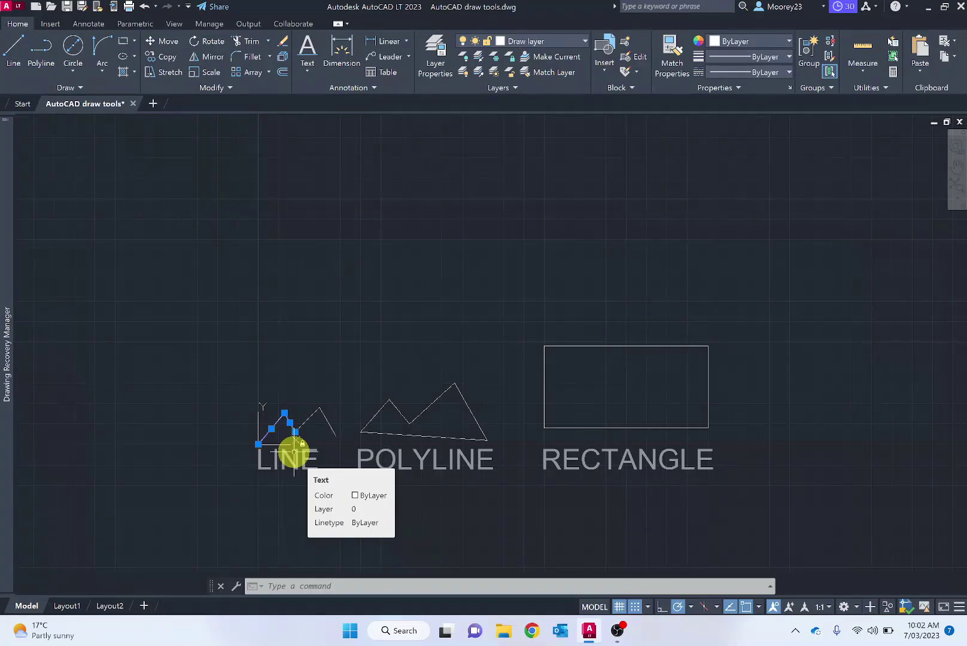
pyautogui.press('Escape')
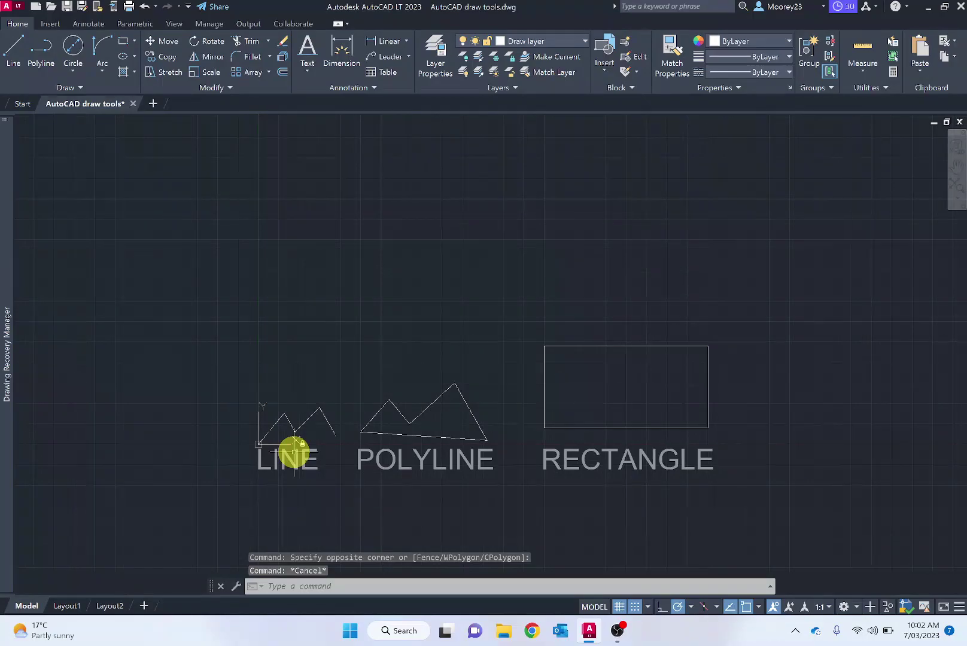
pyautogui.scroll(2, 281, 516)
pyautogui.moveTo(287, 512)
pyautogui.mouseDown(button='middle')
pyautogui.moveTo(386, 353)
pyautogui.moveTo(378, 250)
pyautogui.moveTo(364, 250)
pyautogui.mouseUp(button='middle')
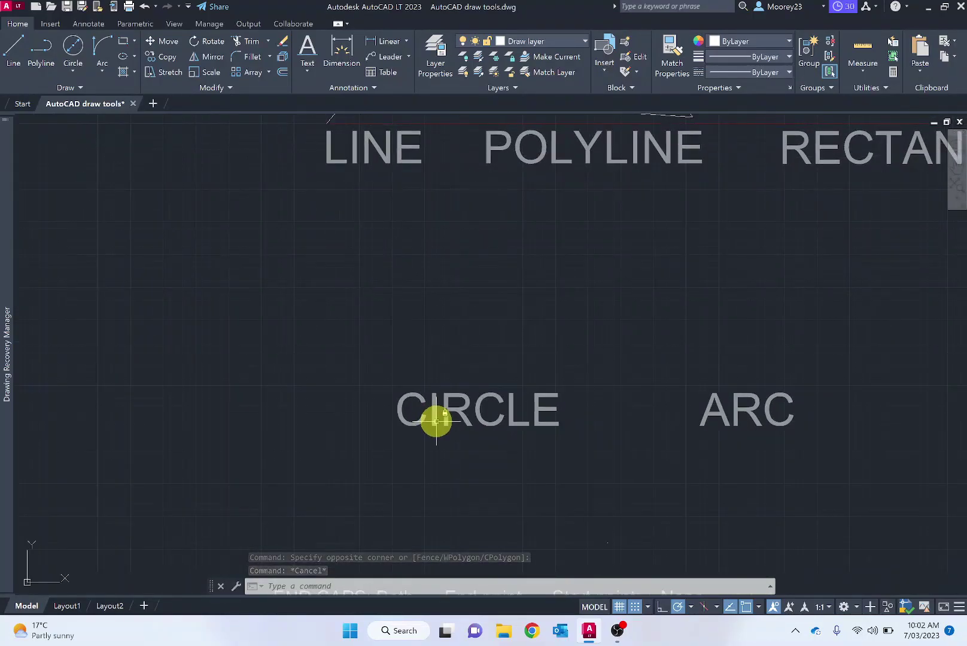
# - Pan to the CIRCLE label and draw a Center, Diameter circle of diameter 250 above it
pyautogui.scroll(2, 437, 420)
pyautogui.moveTo(432, 421); pyautogui.dragTo(261, 505, button='middle')
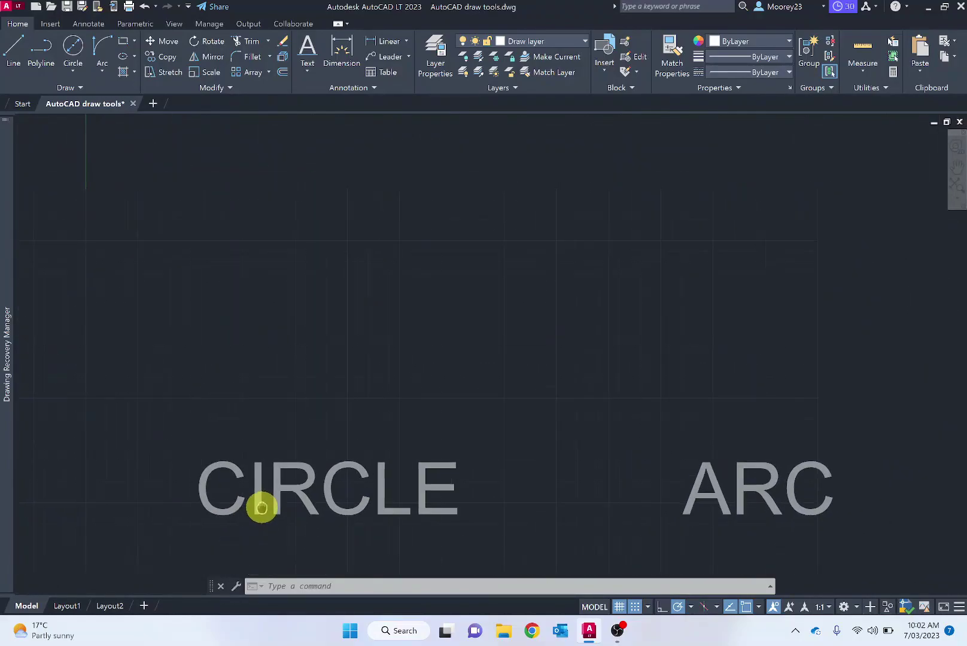
pyautogui.scroll(-2, 261, 505)
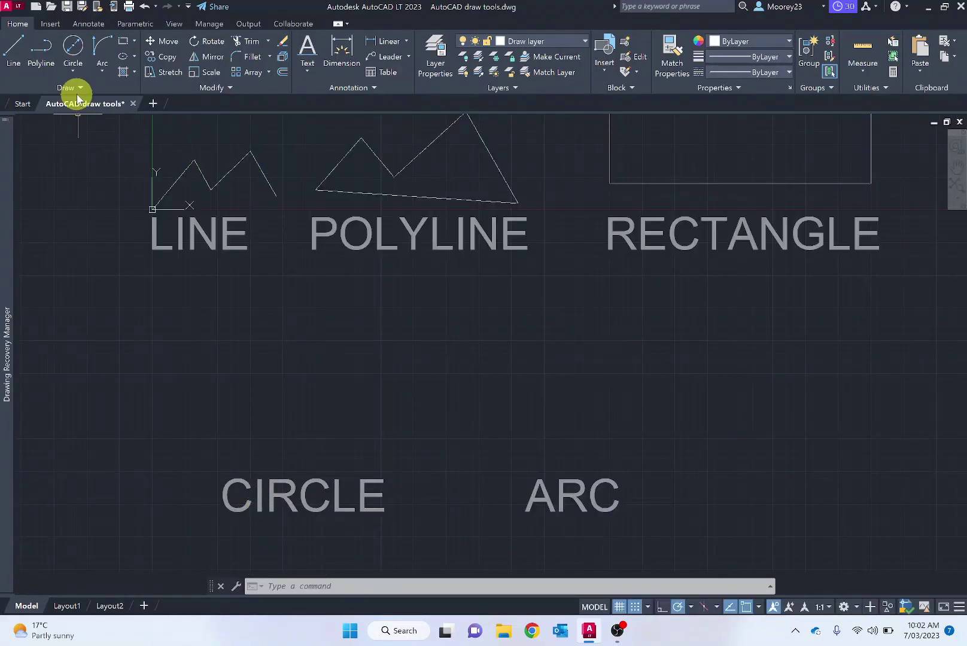
pyautogui.click(75, 71)
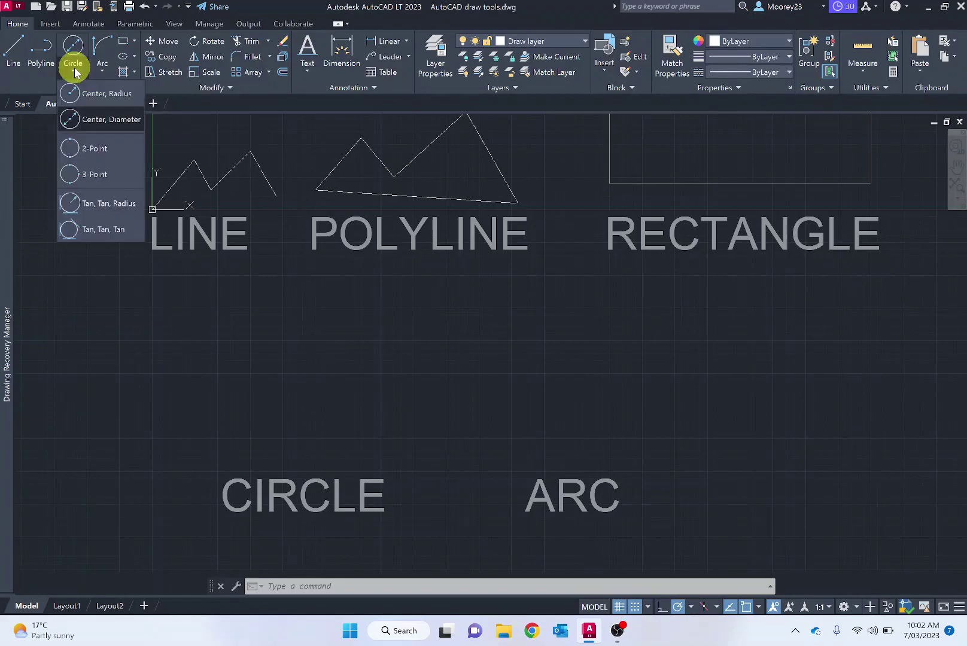
pyautogui.click(93, 120)
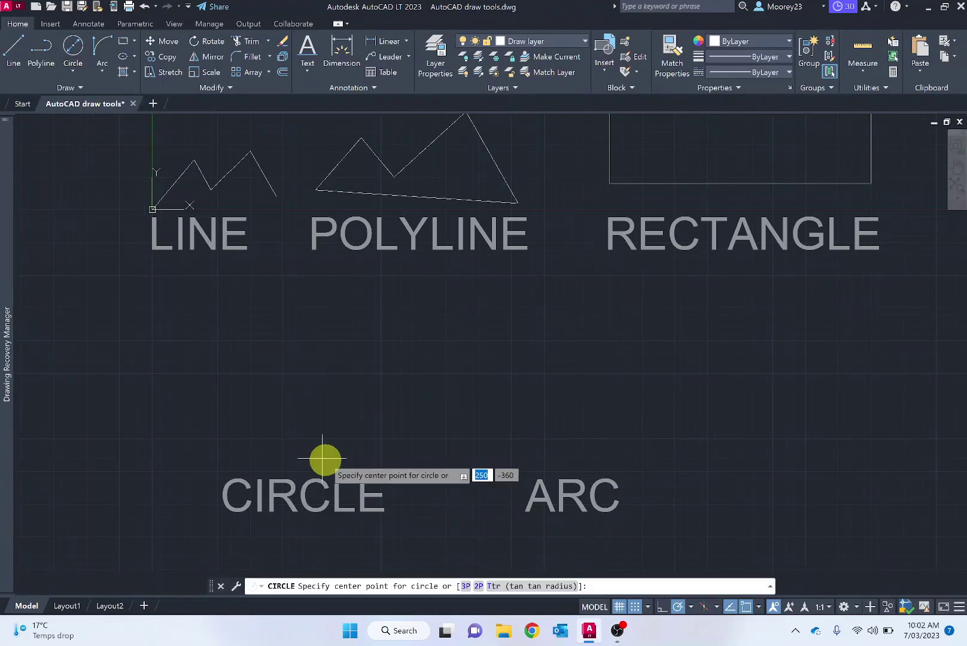
pyautogui.click(302, 373)
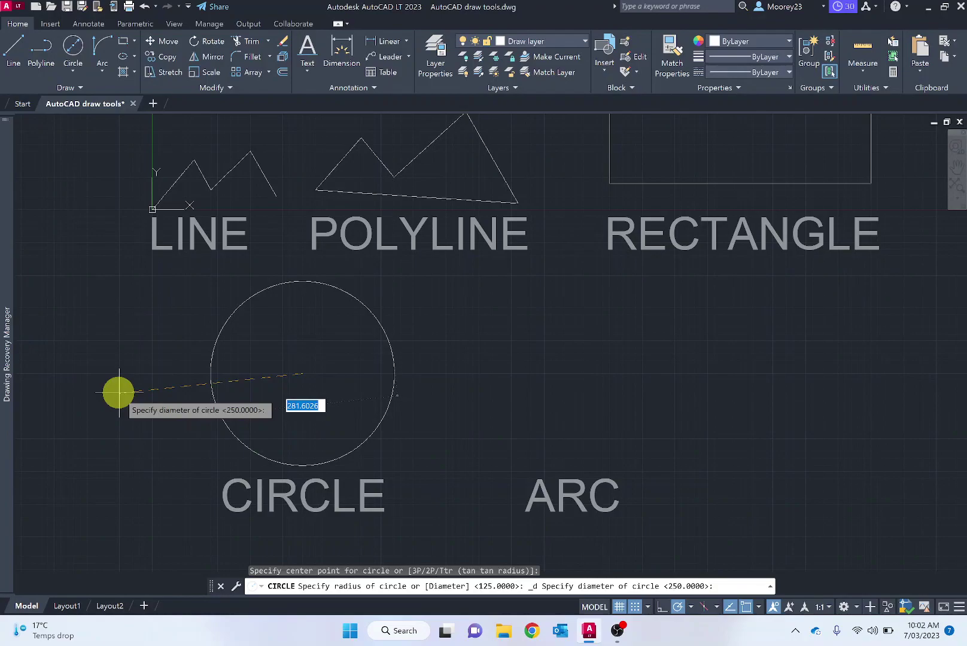
pyautogui.write('2500')
pyautogui.press('BackSpace')
pyautogui.press('Return')
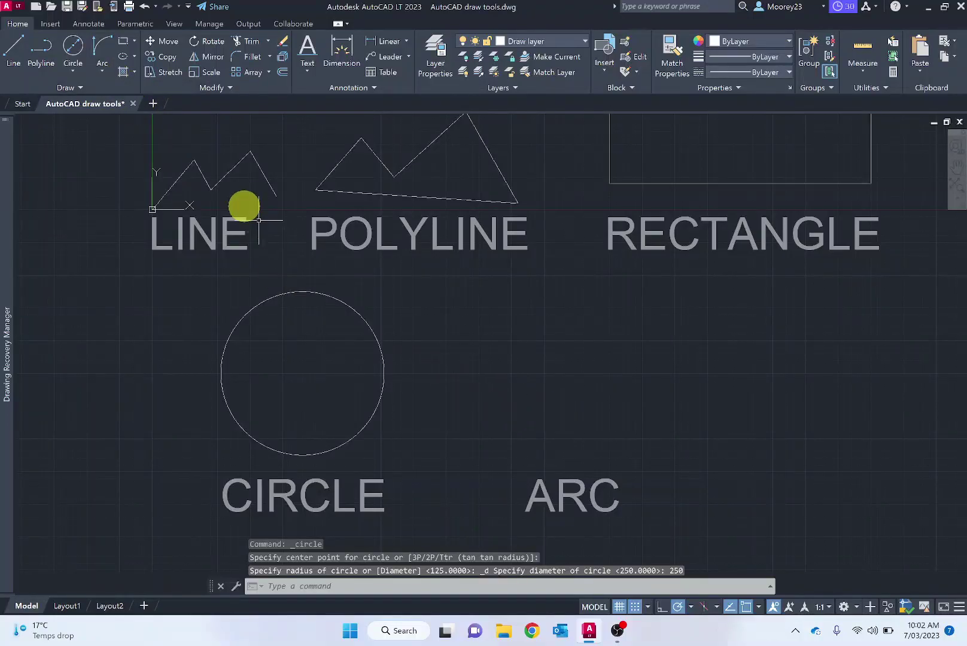
# - Draw a Start, End, Direction arc above ARC, then pan down to DOUBLE LINE and OFFSET
pyautogui.click(99, 72)
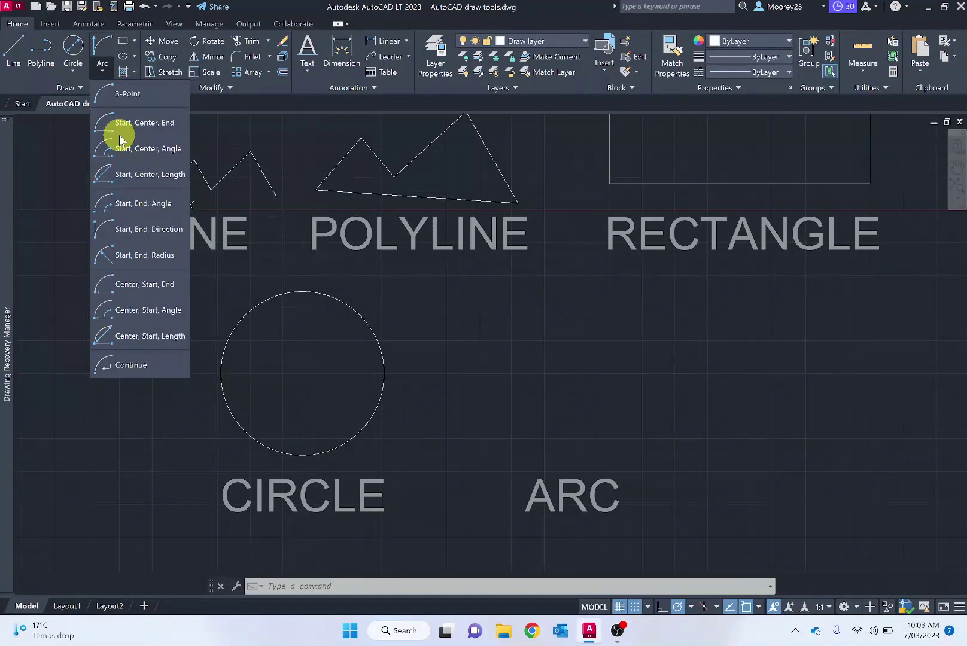
pyautogui.click(111, 232)
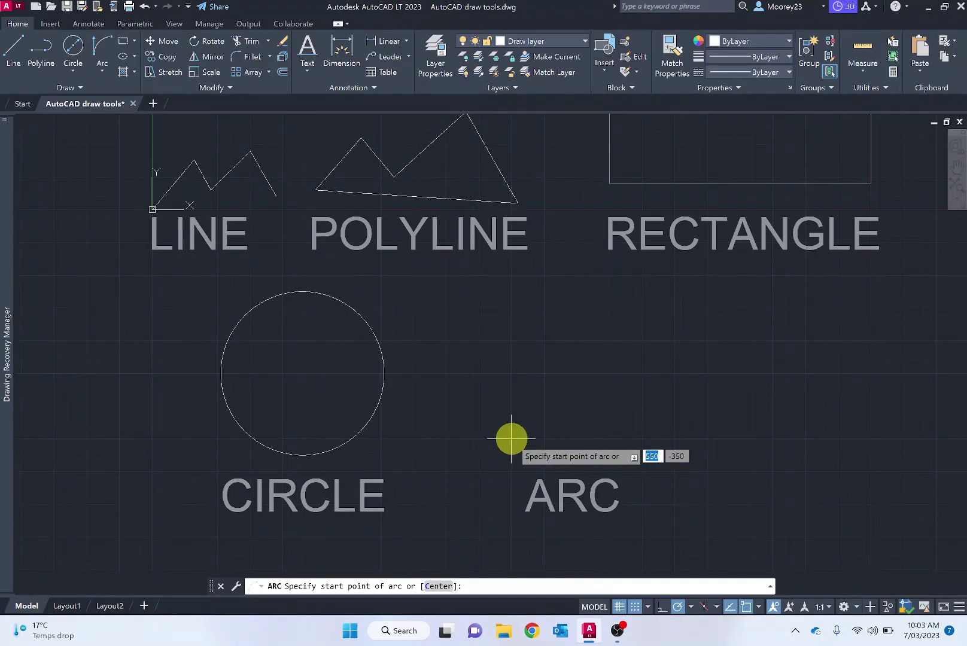
pyautogui.click(511, 439)
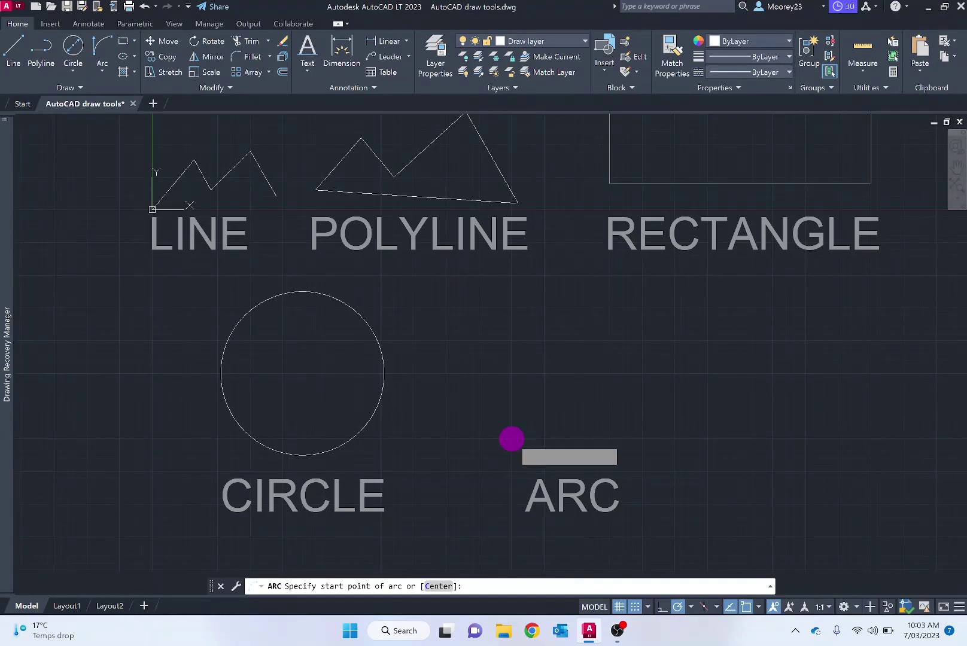
pyautogui.click(691, 311)
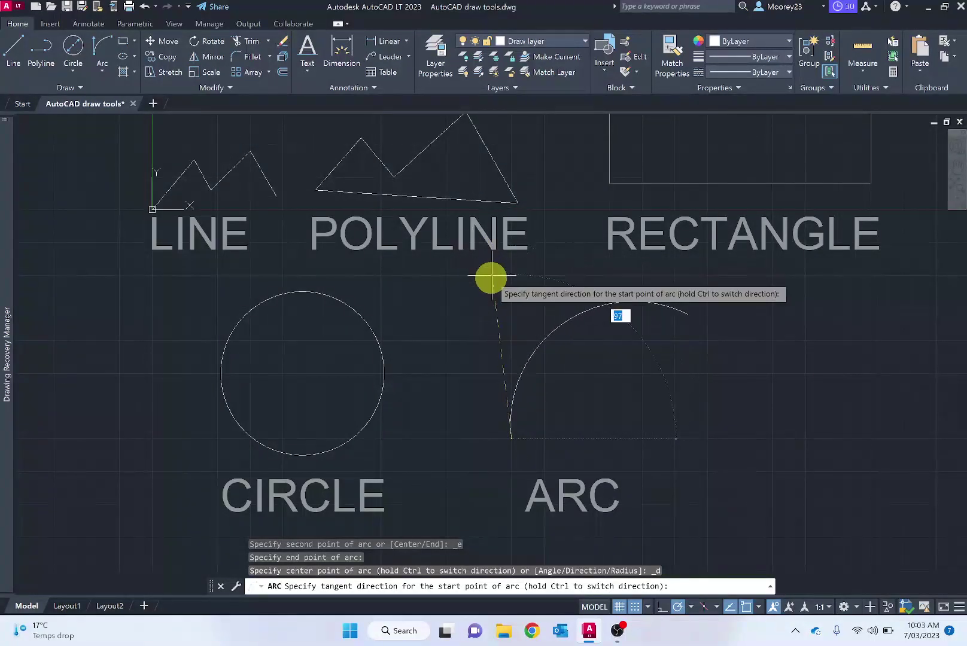
pyautogui.click(508, 301)
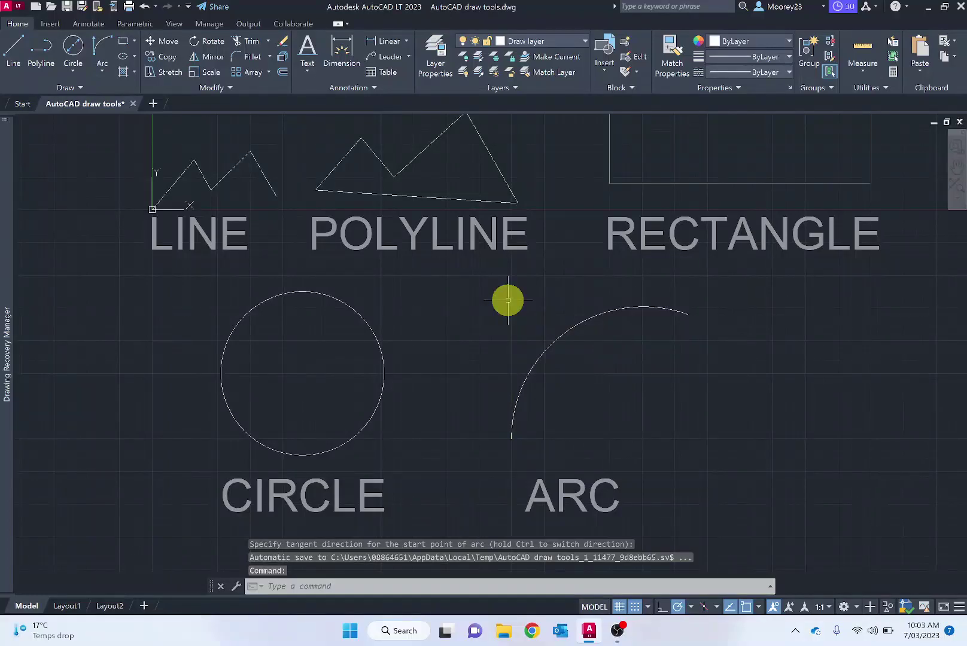
pyautogui.moveTo(404, 487)
pyautogui.mouseDown(button='middle')
pyautogui.moveTo(611, 249)
pyautogui.moveTo(465, 252)
pyautogui.moveTo(459, 267)
pyautogui.moveTo(474, 262)
pyautogui.mouseUp(button='middle')
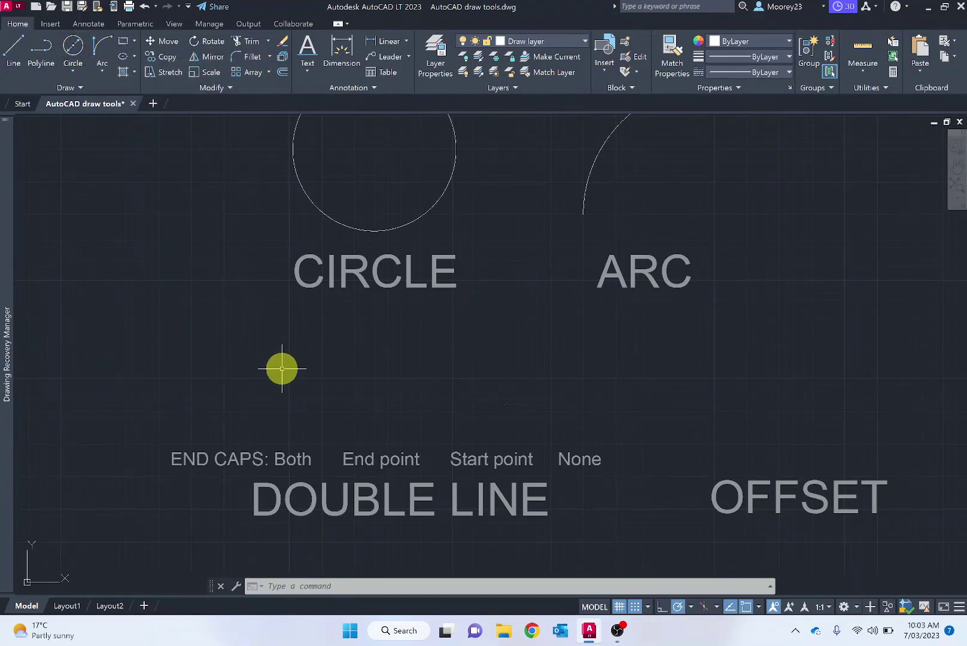
# - Start a double line with DLINE, capped only at its end
pyautogui.moveTo(279, 371); pyautogui.dragTo(282, 395, button='middle')
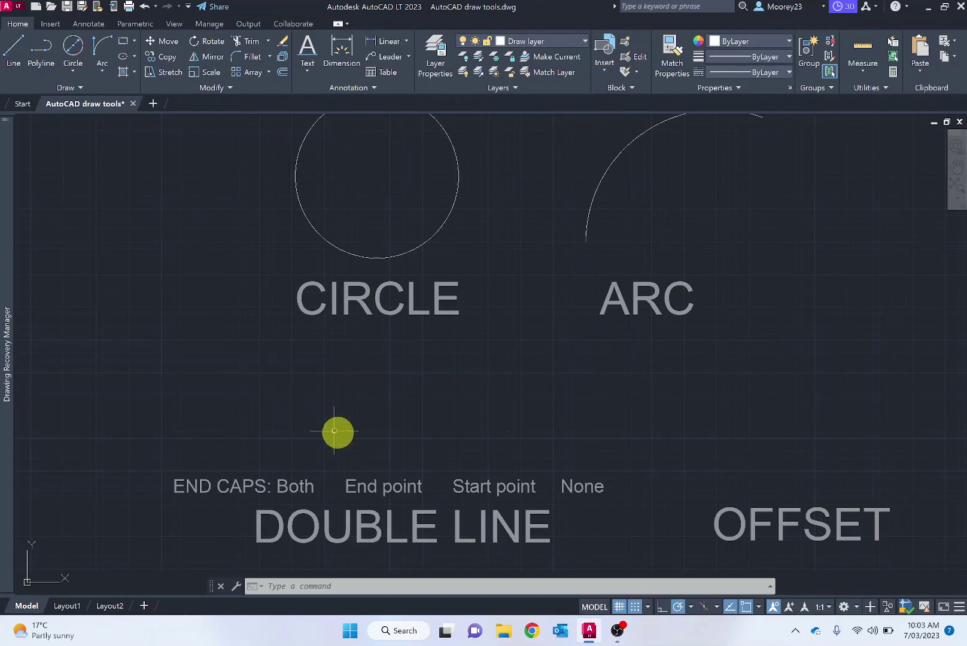
pyautogui.write('DLINE')
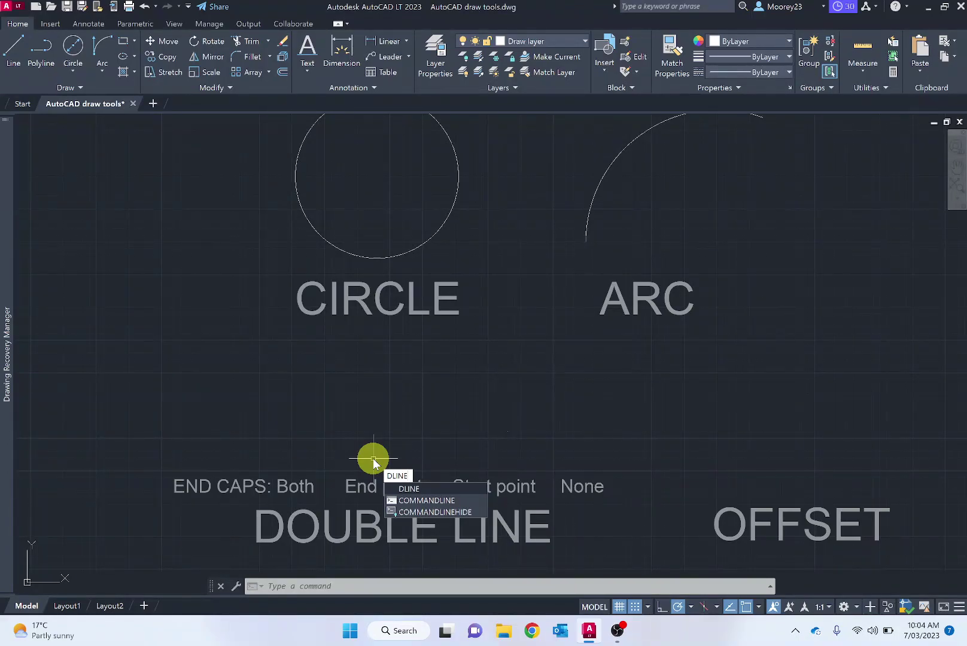
pyautogui.press('Return')
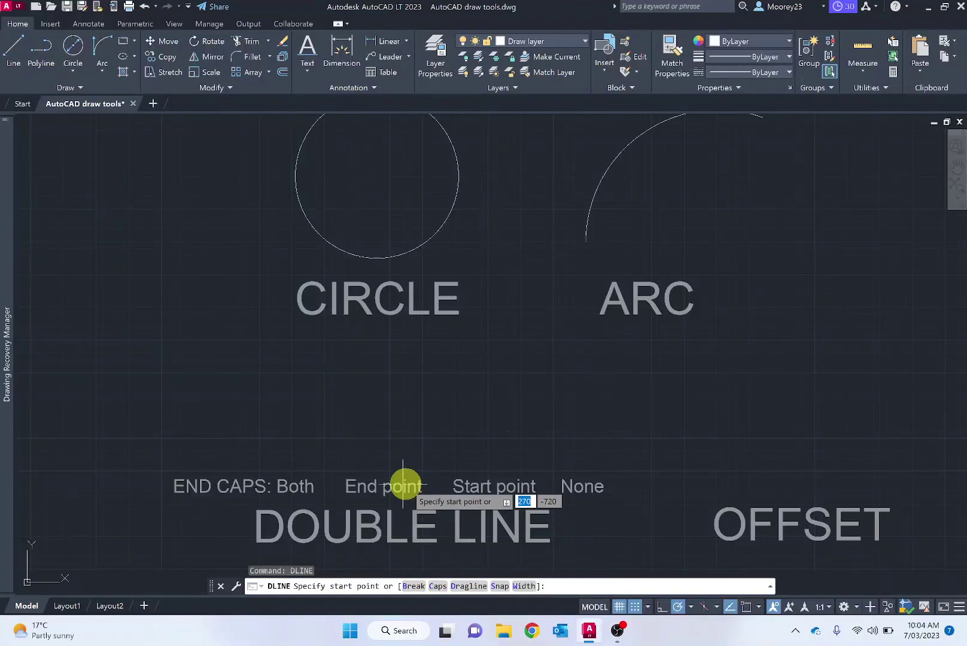
pyautogui.write('c')
pyautogui.press('Return')
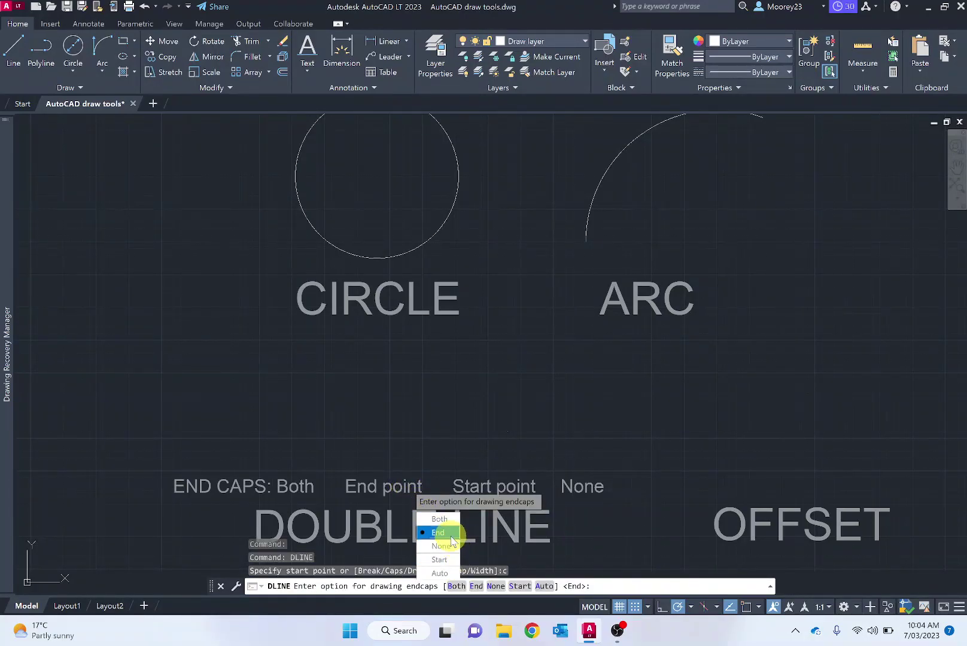
pyautogui.click(451, 535)
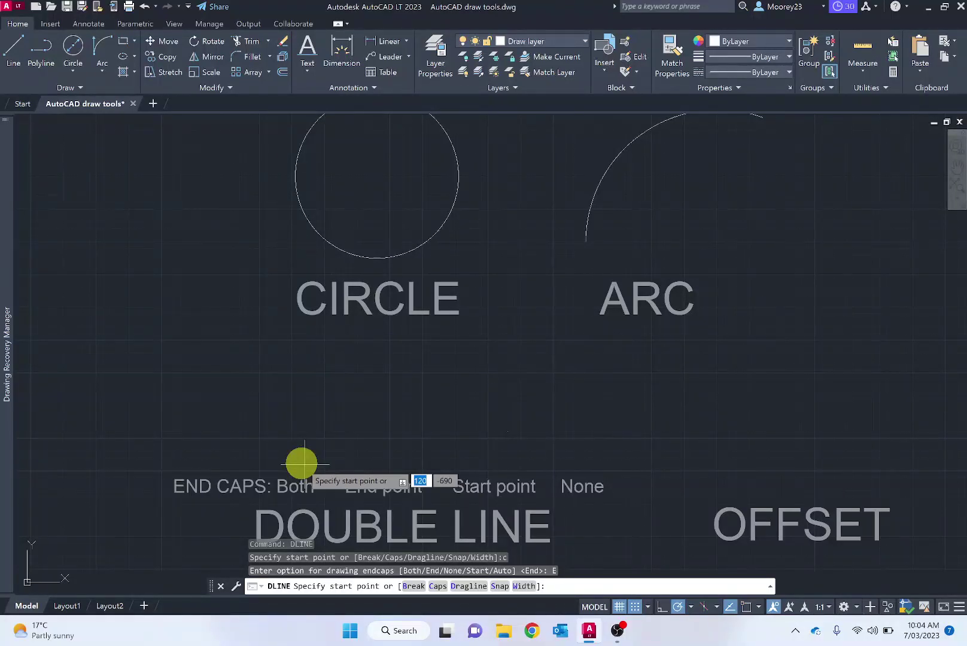
# - Set the double line's dragline to Right and its width to 30
pyautogui.write('d')
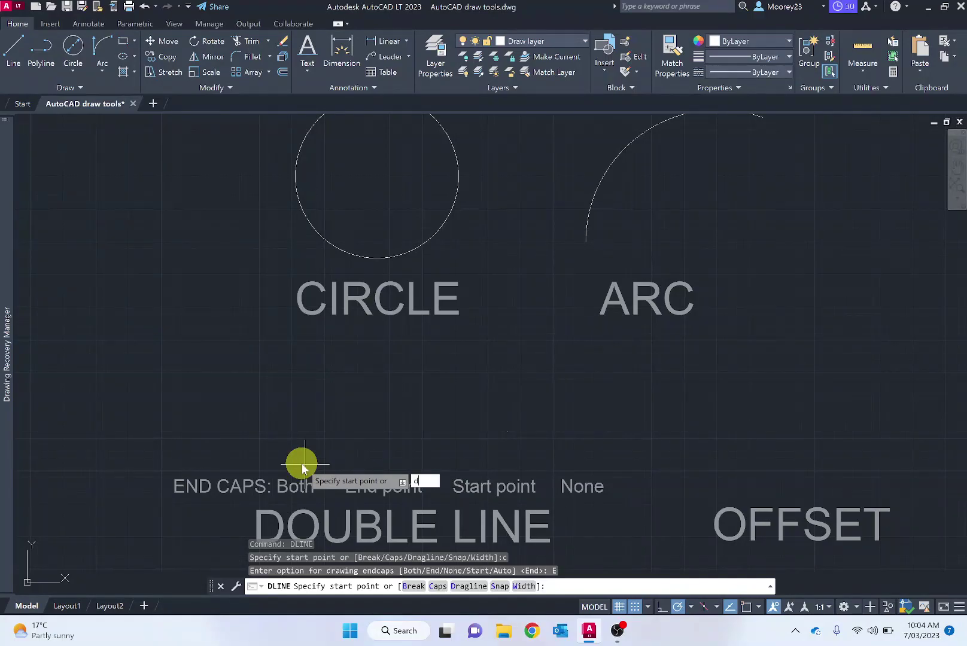
pyautogui.press('Return')
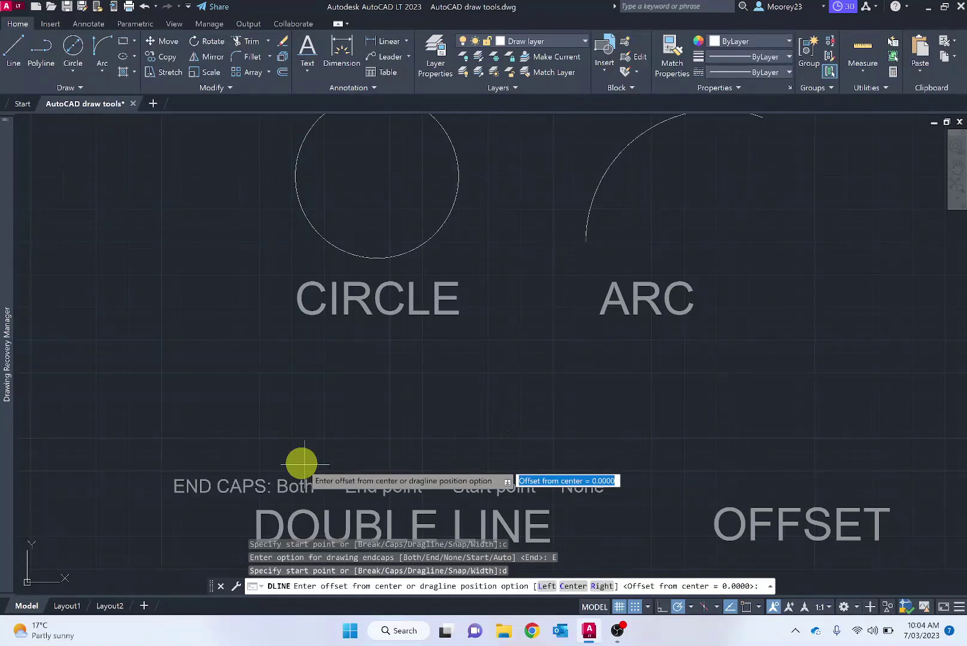
pyautogui.click(600, 587)
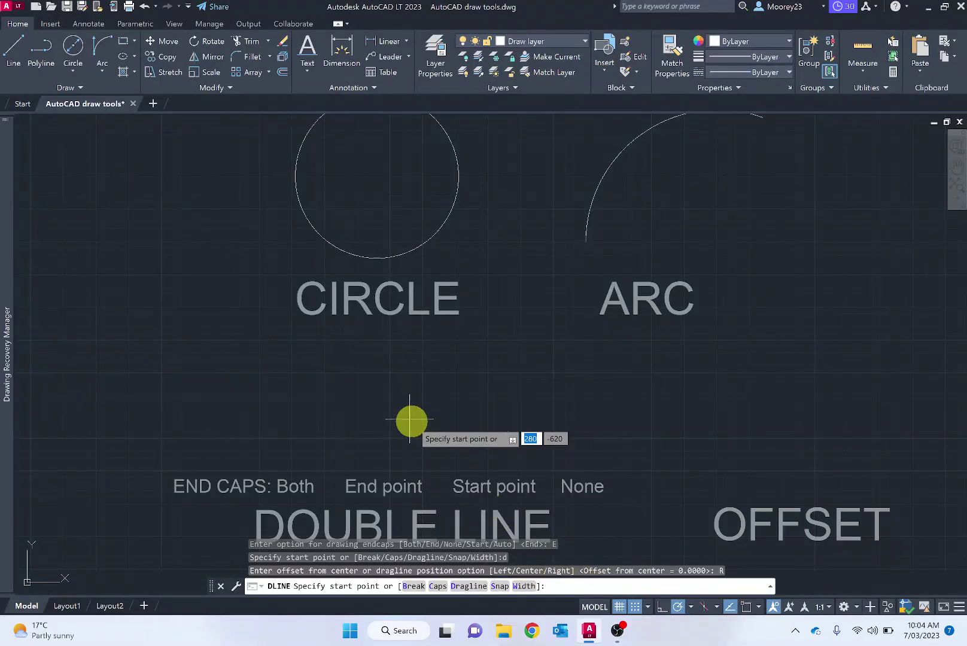
pyautogui.write('w')
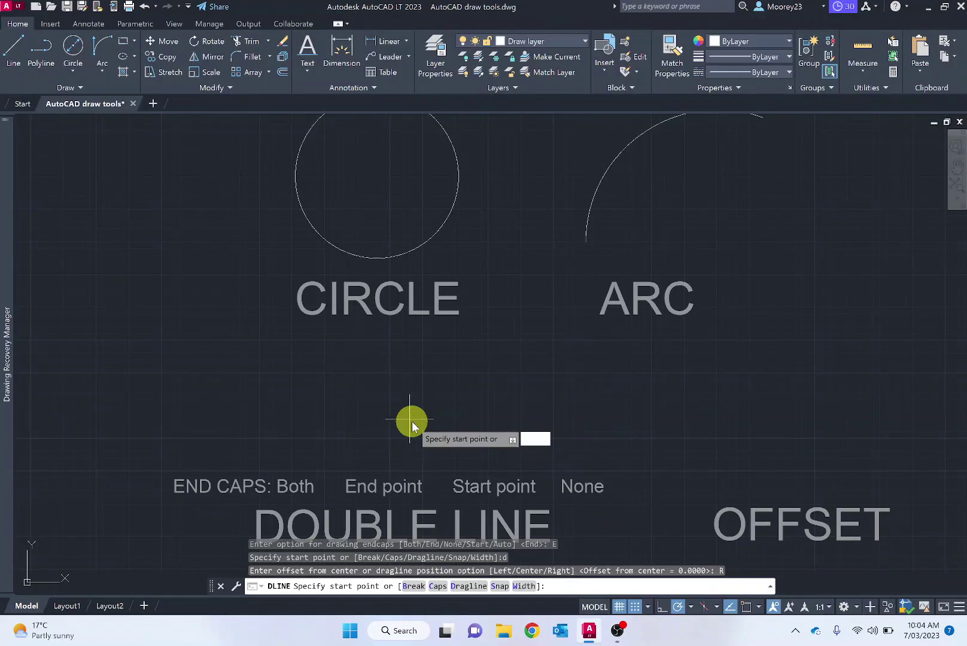
pyautogui.press('Return')
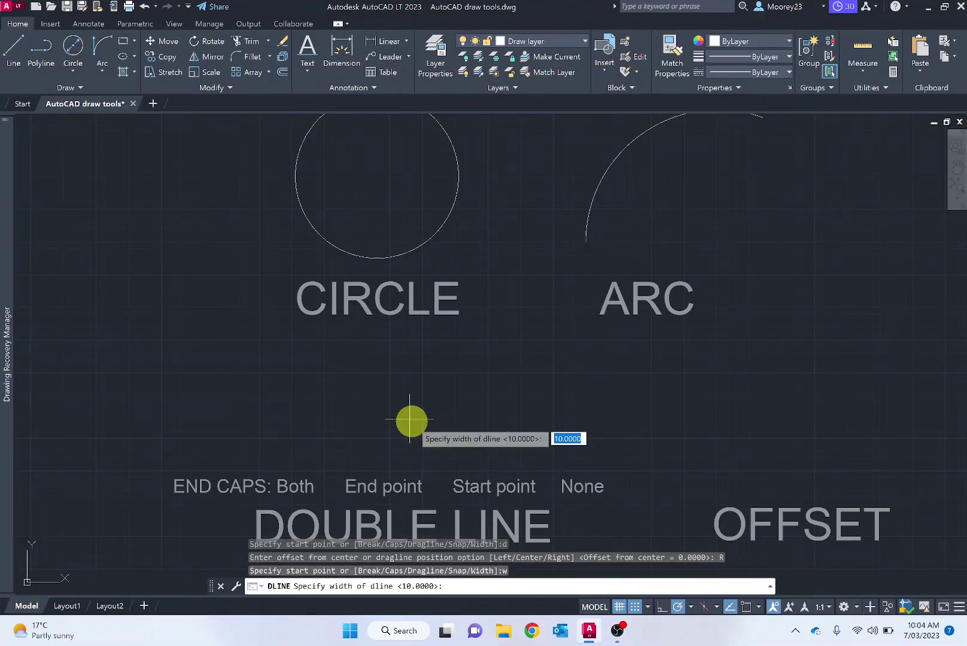
pyautogui.write('30')
pyautogui.press('Return')
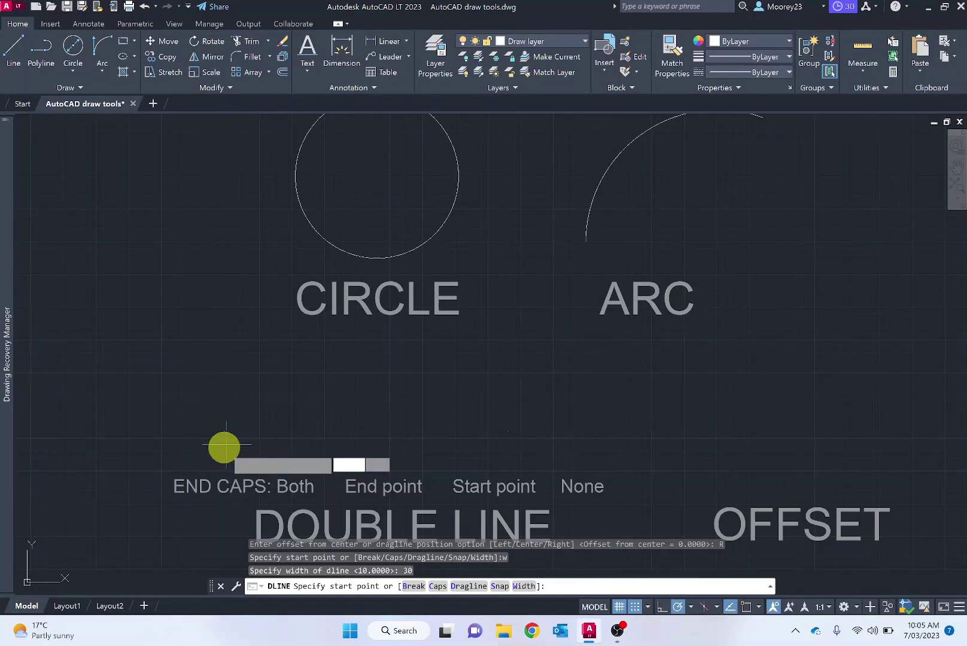
# - Draw the four-segment, two-peak double-line zigzag above the END CAPS text and end it
pyautogui.click(226, 447)
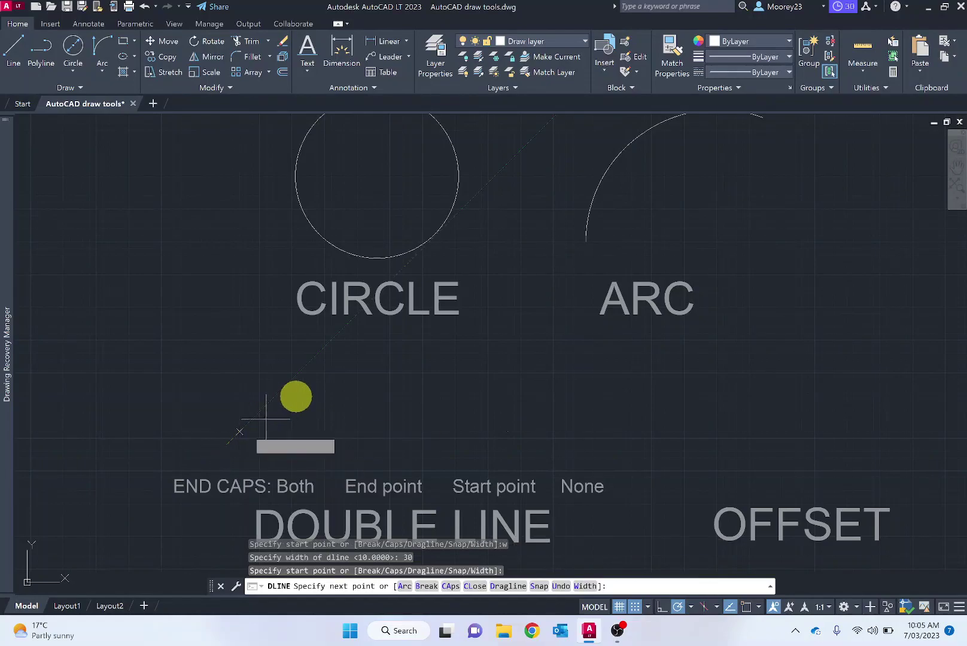
pyautogui.click(359, 362)
pyautogui.click(428, 426)
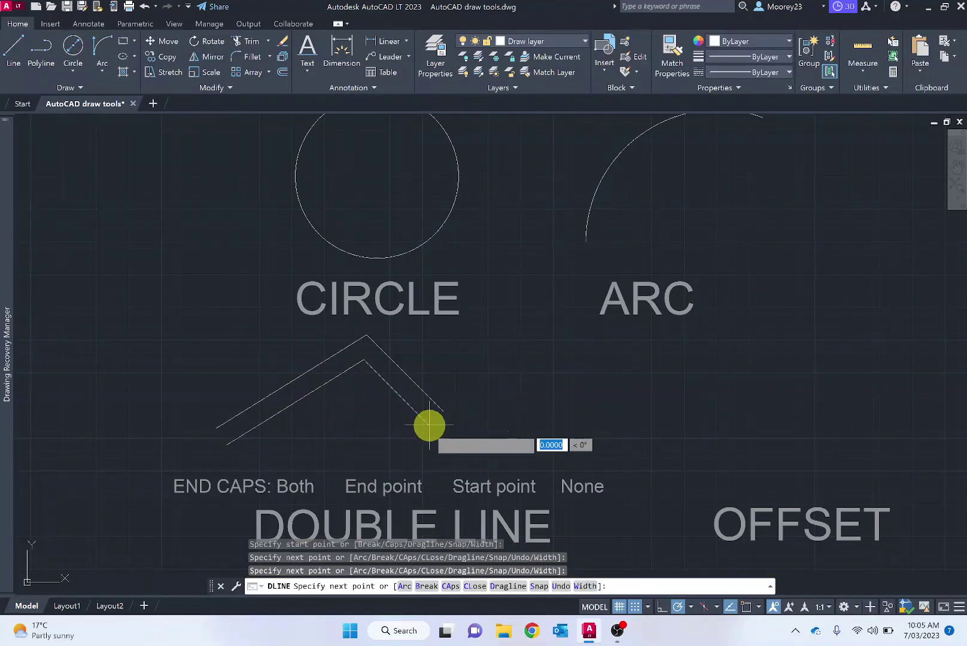
pyautogui.click(519, 380)
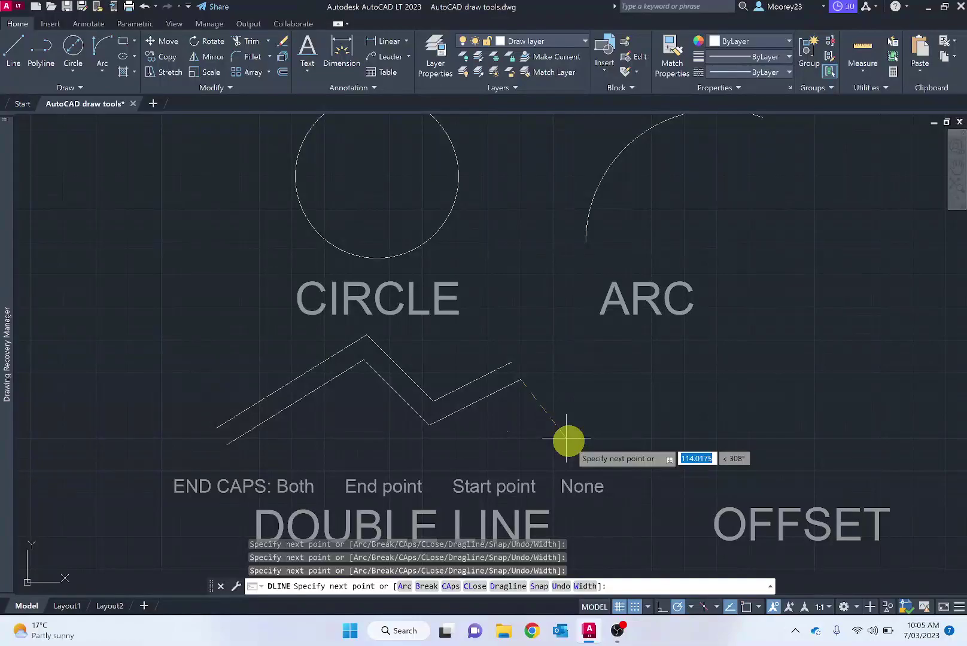
pyautogui.click(566, 438)
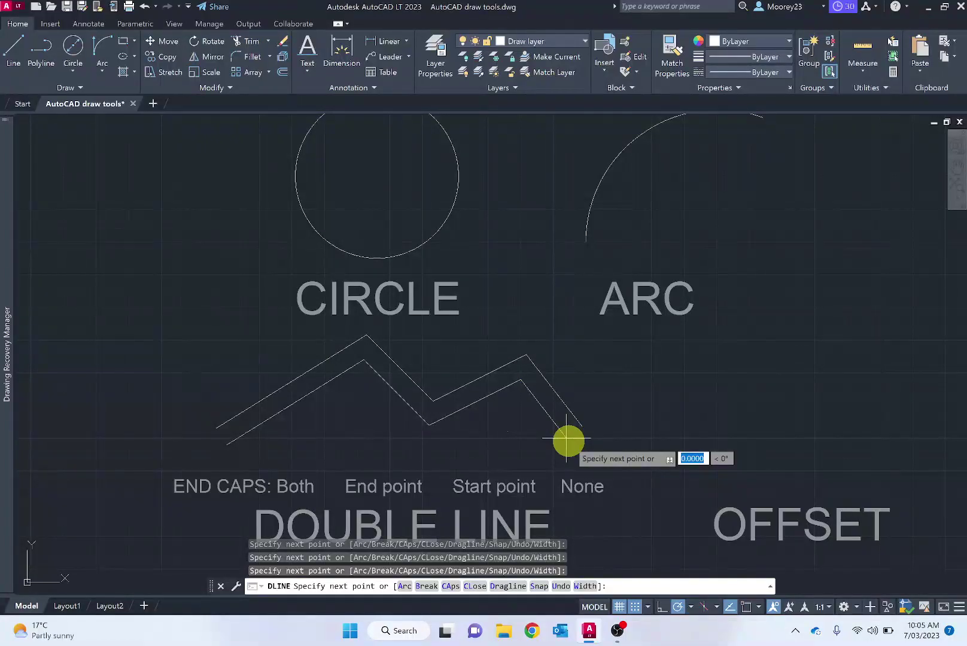
pyautogui.press('Return')
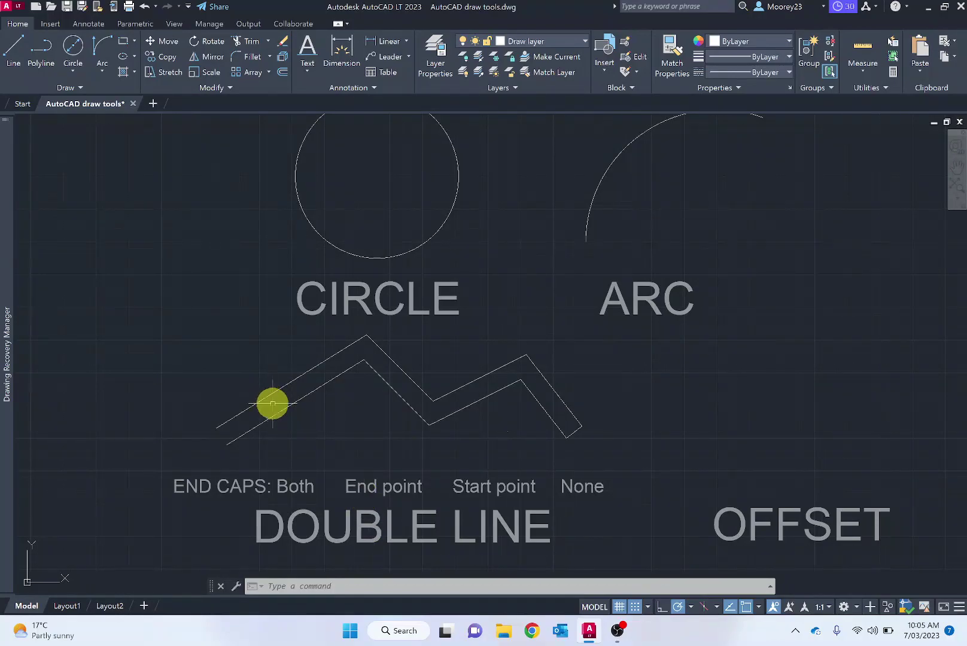
# - Draw a five-point, two-peak polyline zigzag above the OFFSET label
pyautogui.moveTo(278, 410)
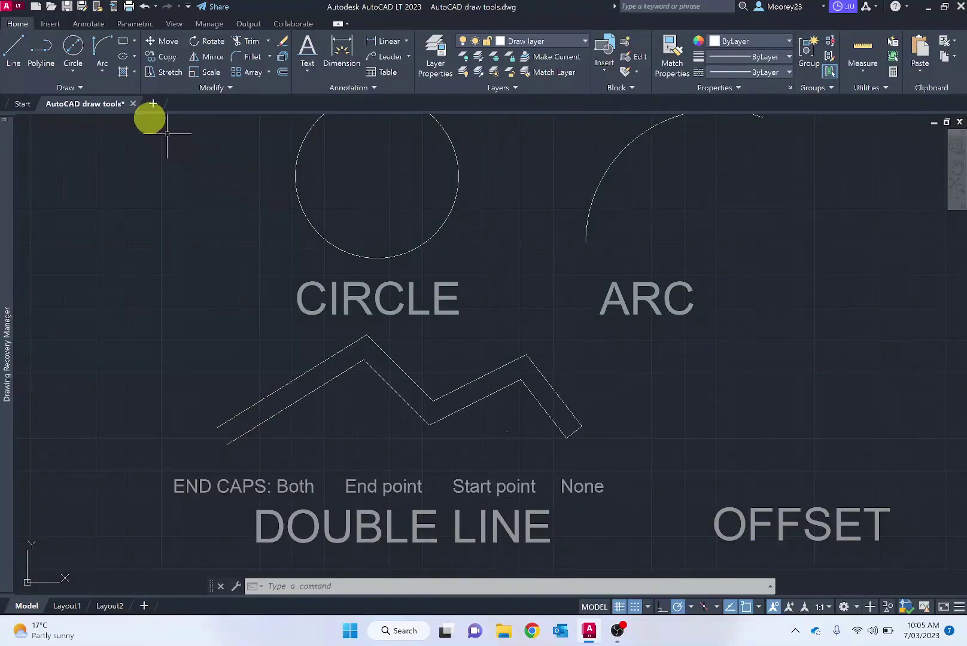
pyautogui.click(41, 47)
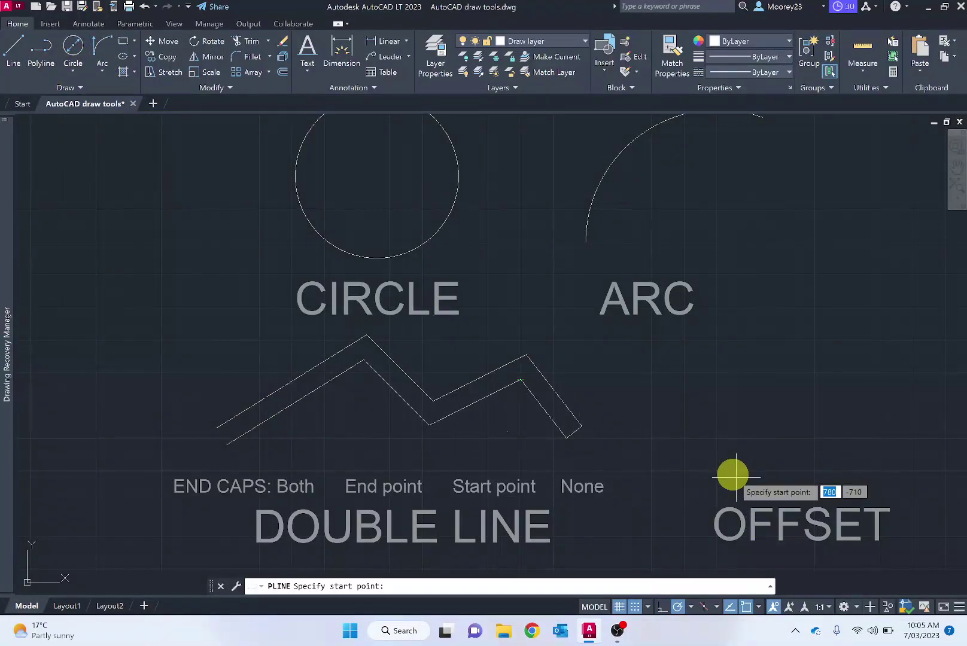
pyautogui.click(704, 458)
pyautogui.click(798, 363)
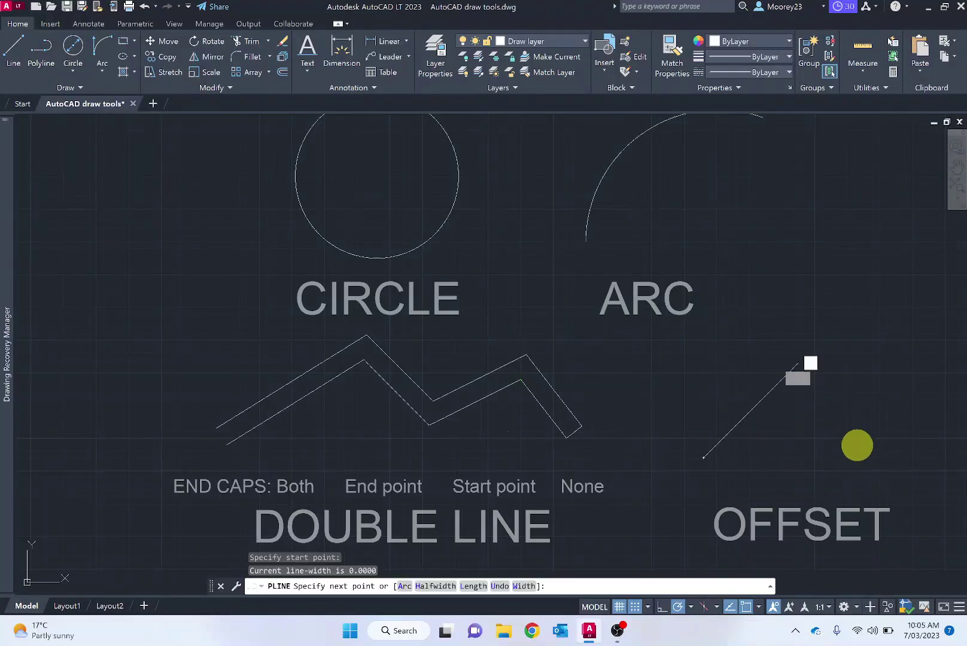
pyautogui.click(847, 438)
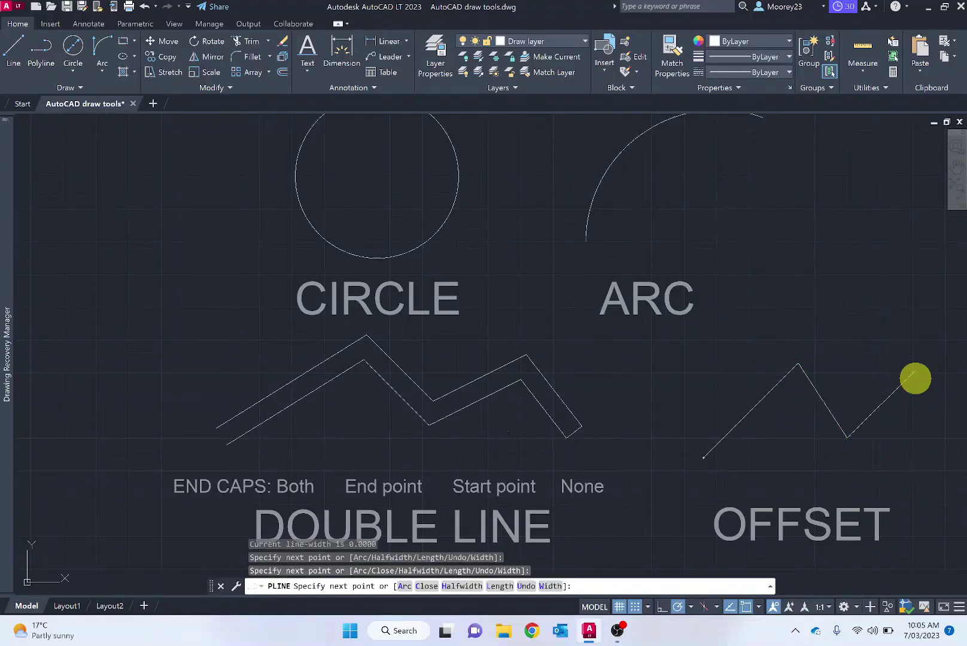
pyautogui.click(916, 371)
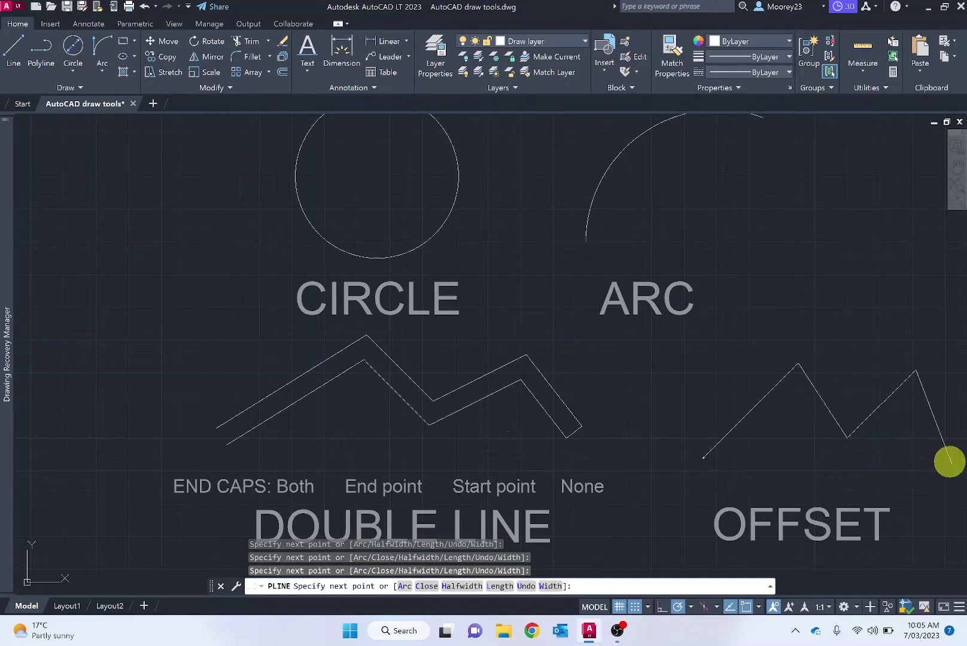
pyautogui.click(951, 460)
pyautogui.press('Escape')
pyautogui.moveTo(895, 484); pyautogui.dragTo(696, 484, button='middle')
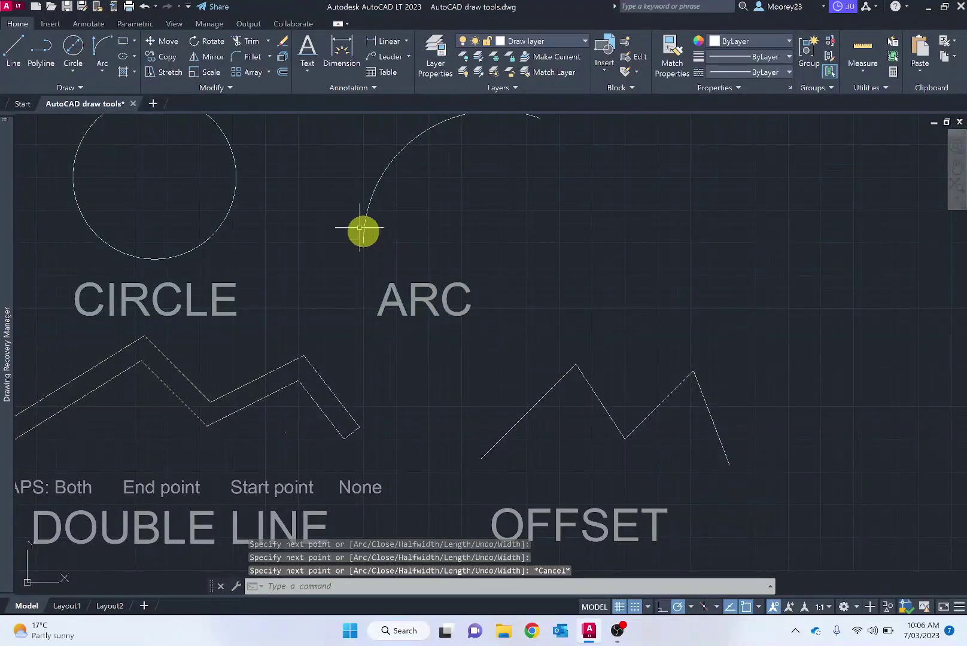
# - Offset the OFFSET zigzag polyline by 30 toward its upper-left side
pyautogui.click(280, 73)
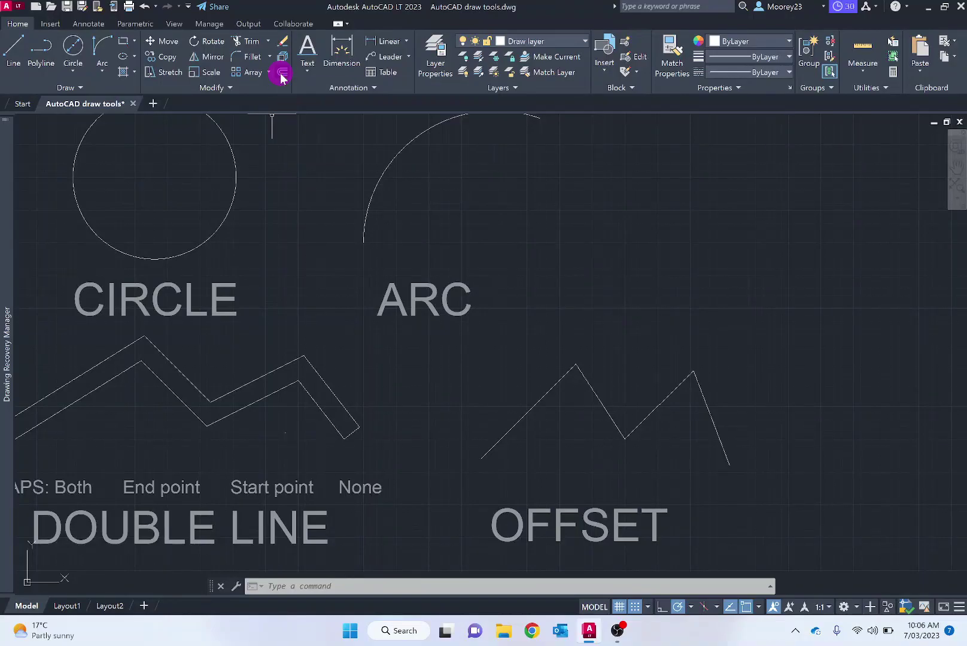
pyautogui.click(550, 386)
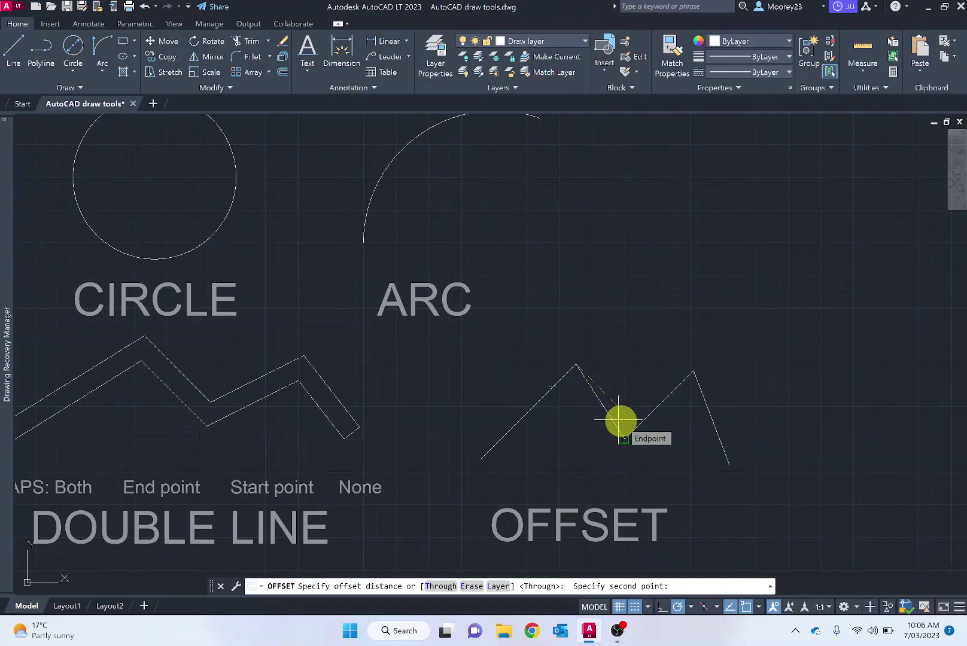
pyautogui.press('Escape')
pyautogui.click(596, 399)
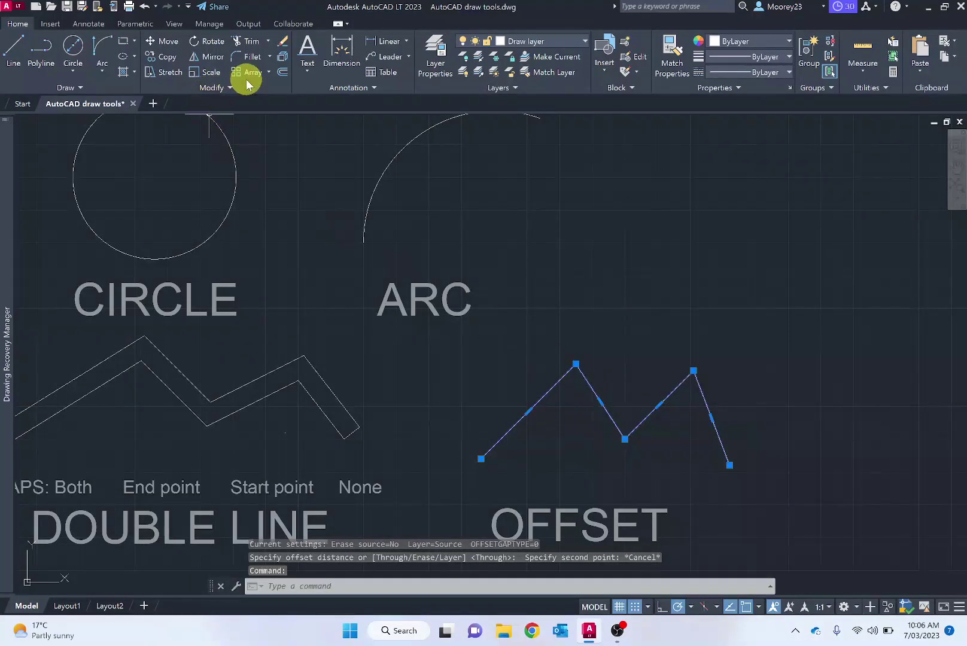
pyautogui.click(282, 73)
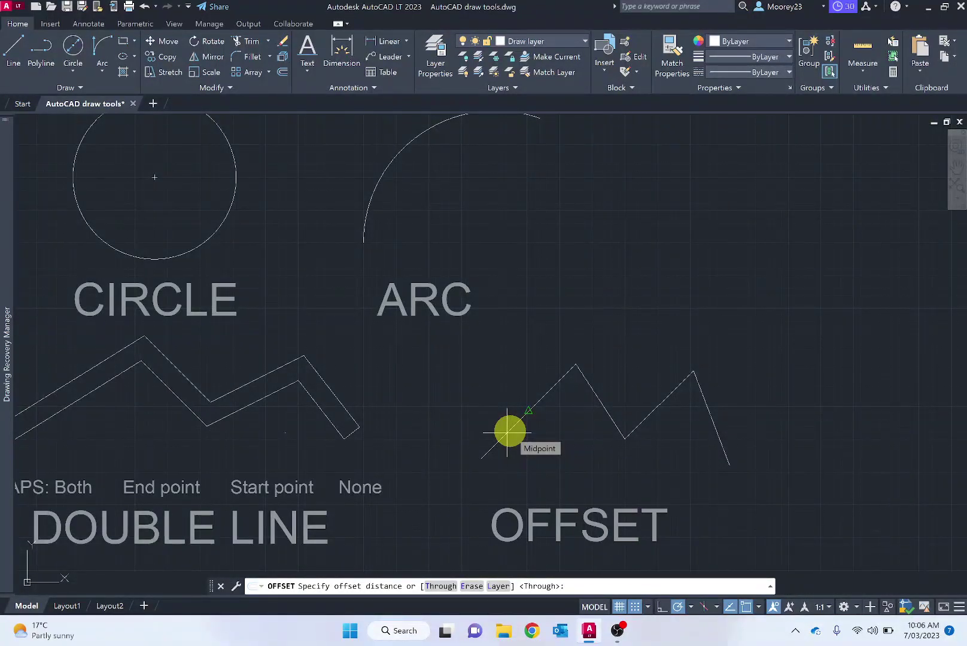
pyautogui.write('30')
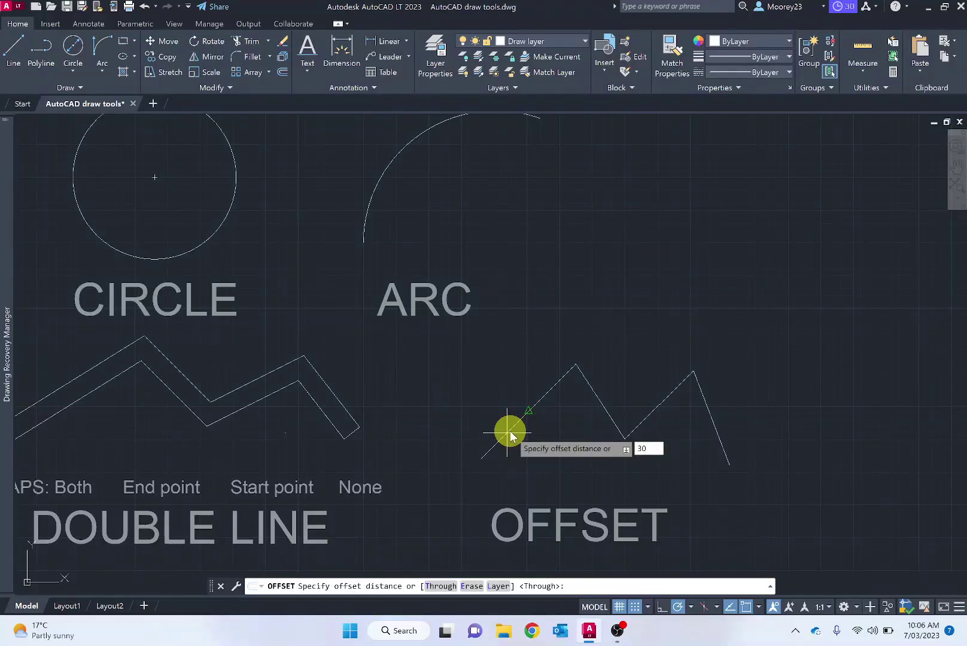
pyautogui.press('Return')
pyautogui.click(509, 432)
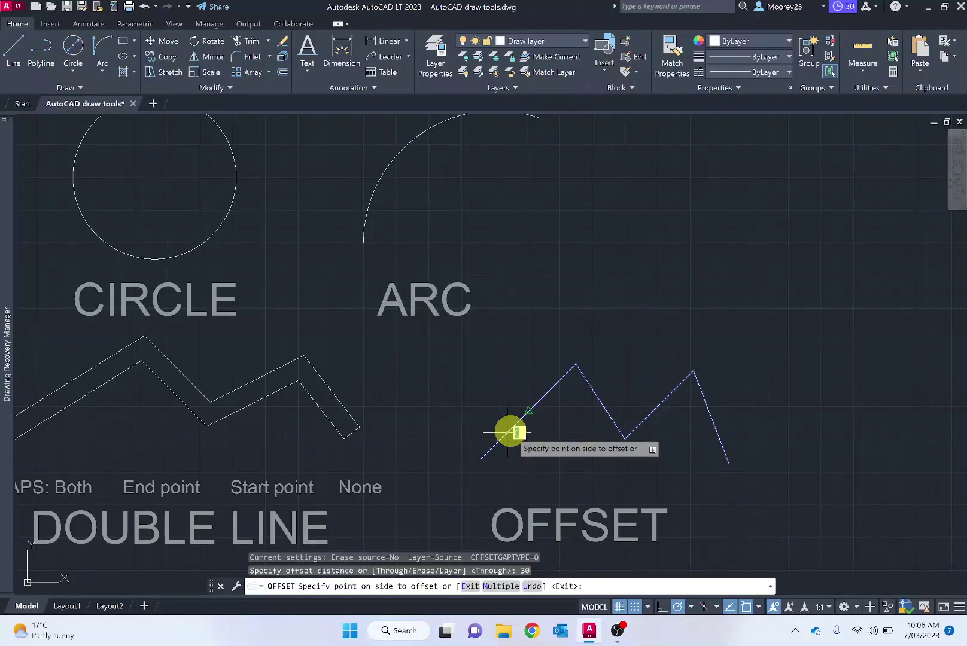
pyautogui.click(511, 392)
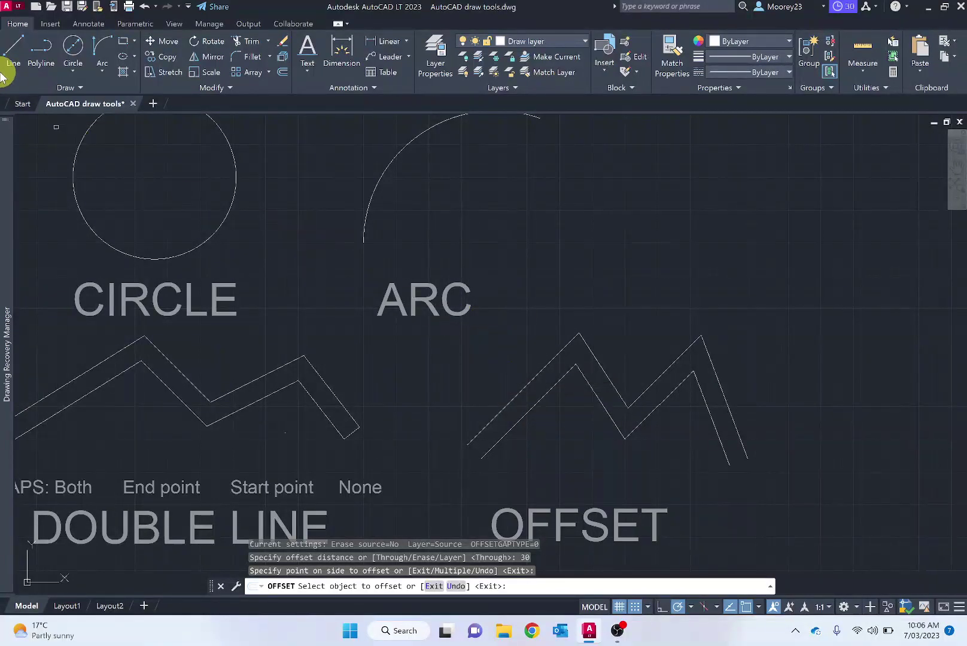
# - Open the house tutorial floor plan from recent files, then return to the draw tools drawing
pyautogui.click(23, 104)
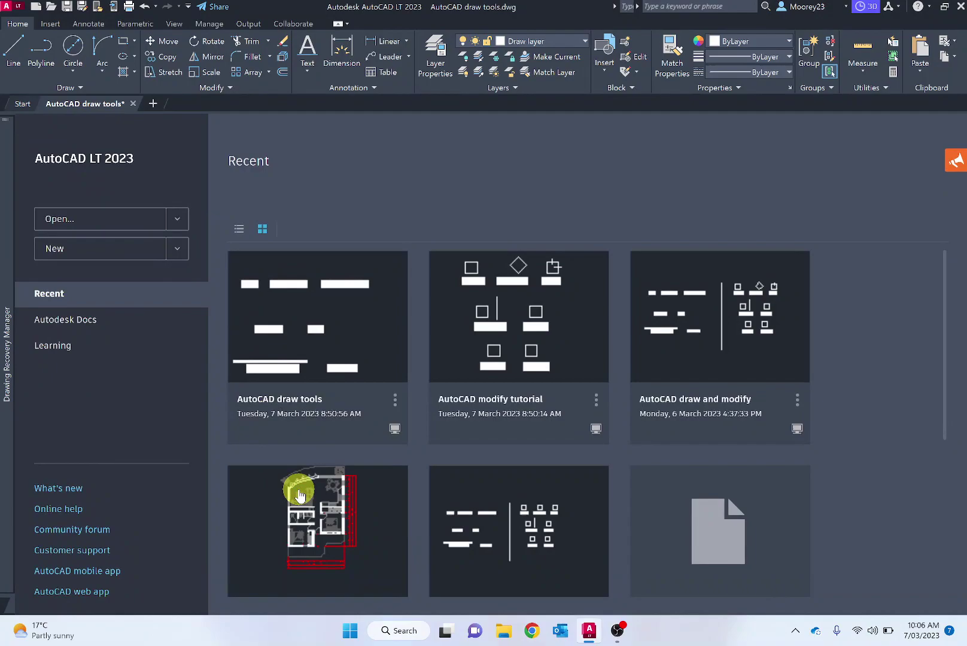
pyautogui.click(279, 503)
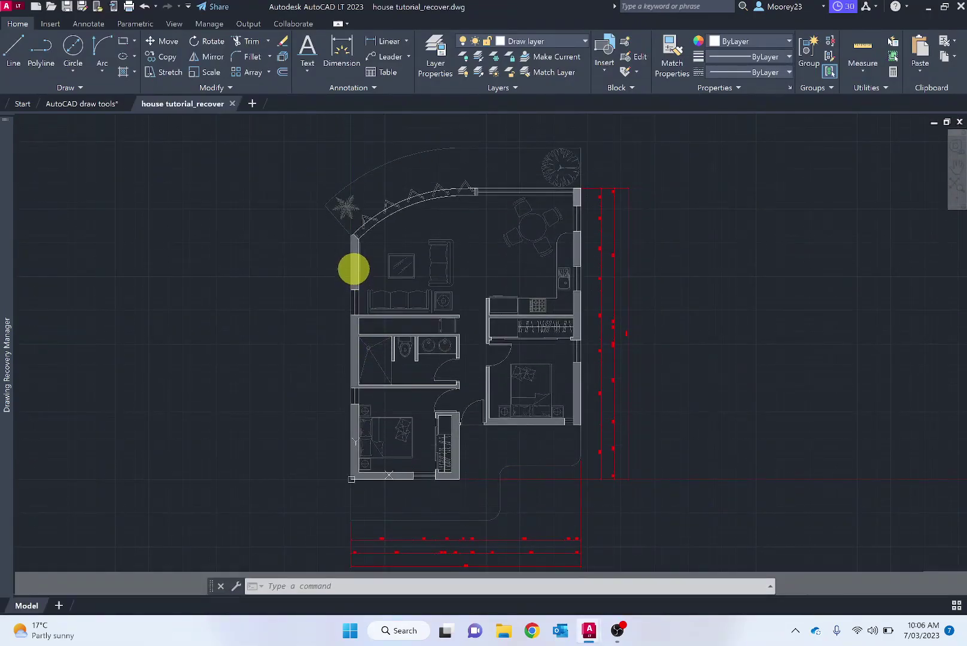
pyautogui.scroll(5, 353, 273)
pyautogui.scroll(-4, 352, 259)
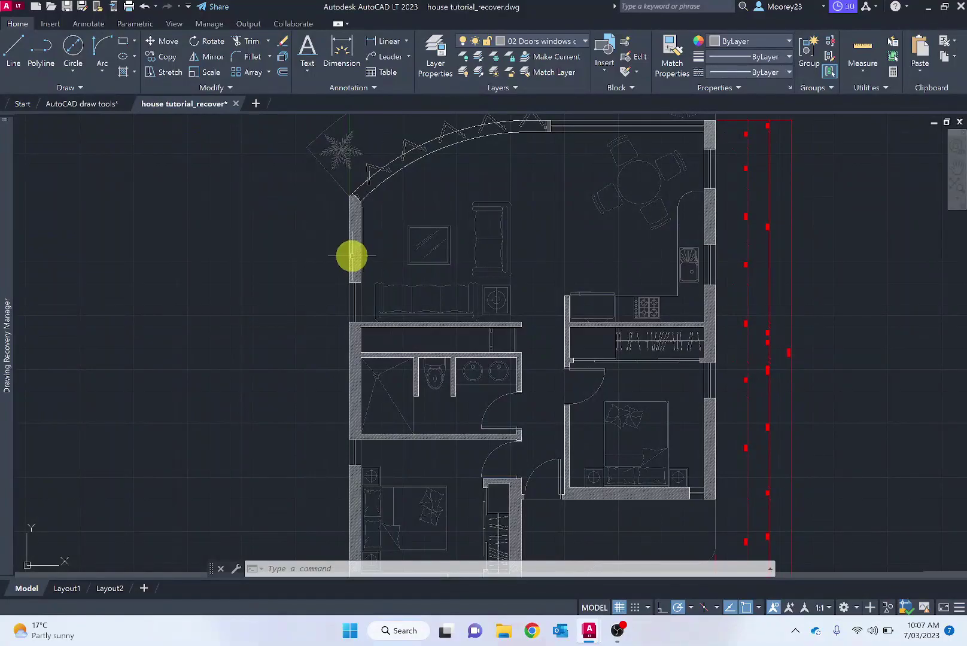
pyautogui.click(97, 106)
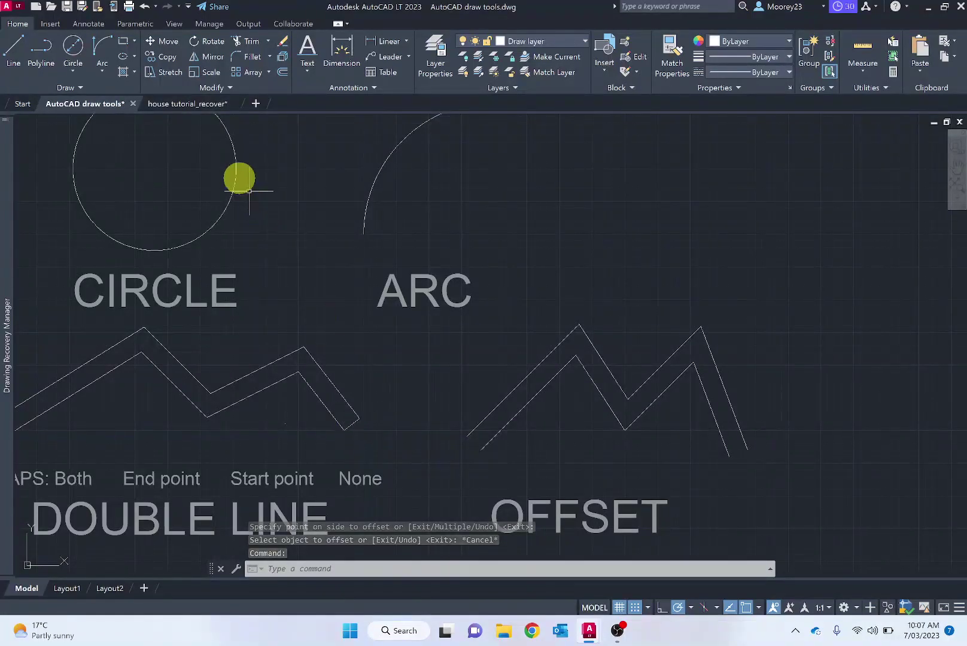
pyautogui.click(76, 86)
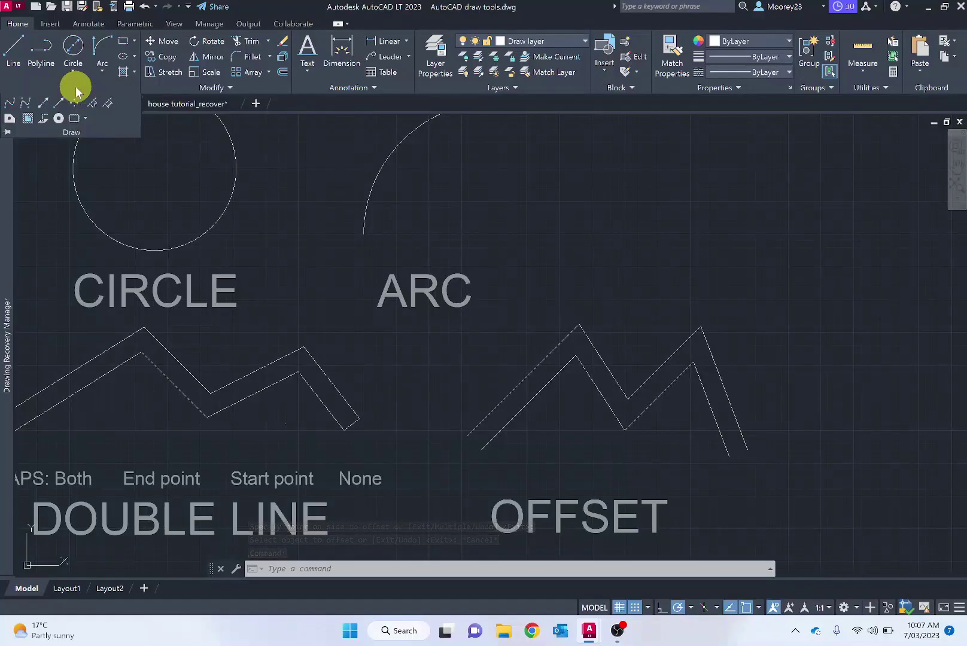